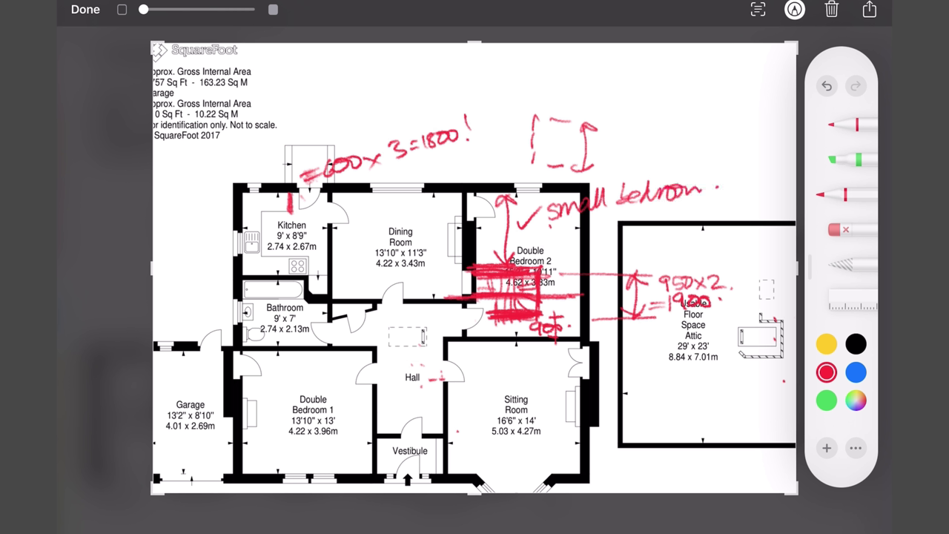
Sketch freehand markings over the Usable Floor Space Attic plan, using green and red pens for the stair and room layout.
click(827, 400)
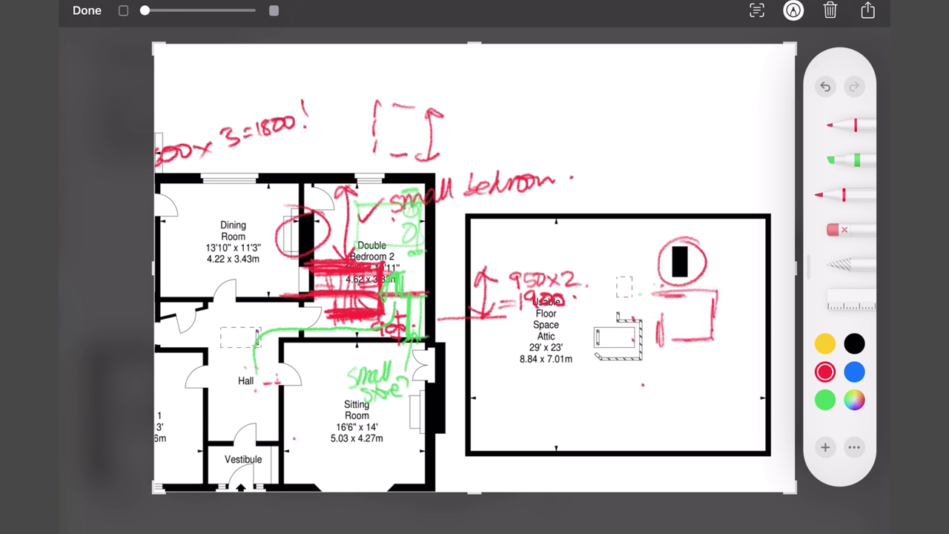
drag(647, 318, 715, 285)
mouse_move(656, 223)
mouse_down()
mouse_move(552, 220)
mouse_move(668, 300)
mouse_up()
drag(563, 241, 660, 263)
drag(616, 326, 608, 325)
mouse_move(545, 385)
mouse_down()
mouse_move(590, 404)
mouse_move(638, 400)
mouse_up()
drag(630, 148, 786, 148)
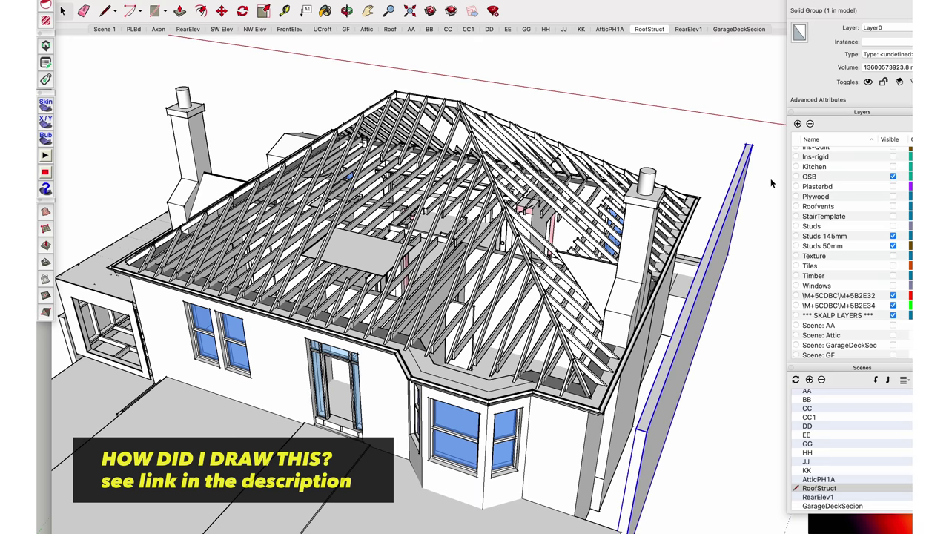
In the SketchUp roof structure model, make the Studs and Windows layers visible and switch to the Attic scene.
scroll(853, 252, up, 3)
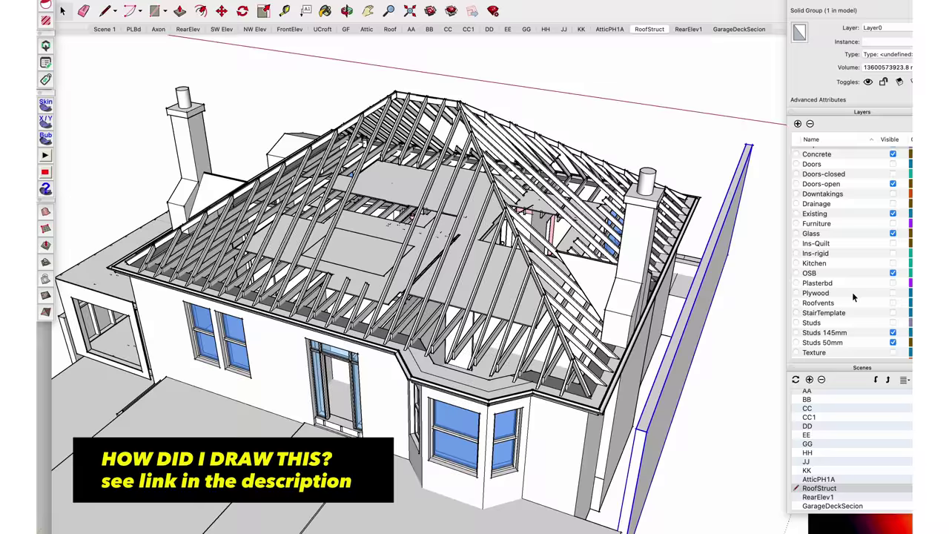
scroll(852, 252, down, 3)
scroll(853, 252, down, 1)
click(893, 210)
click(892, 270)
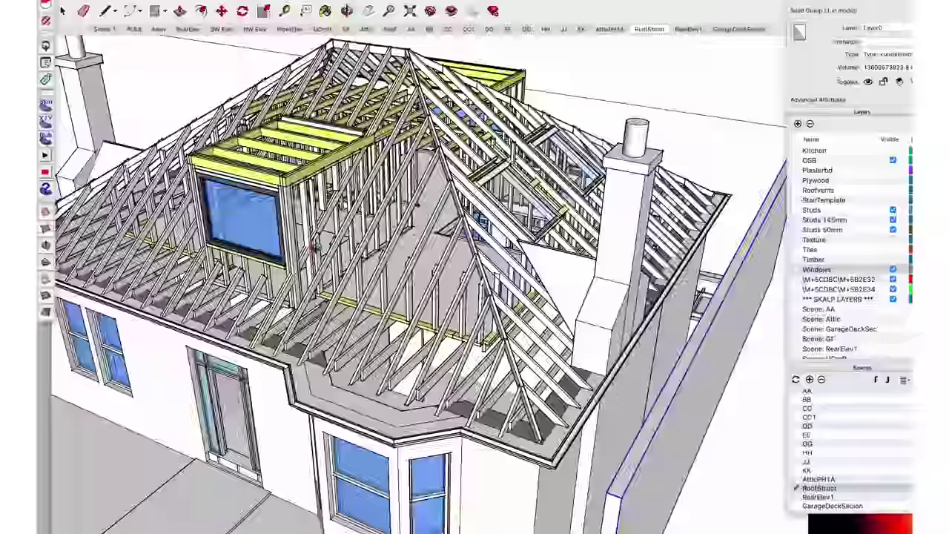
click(369, 29)
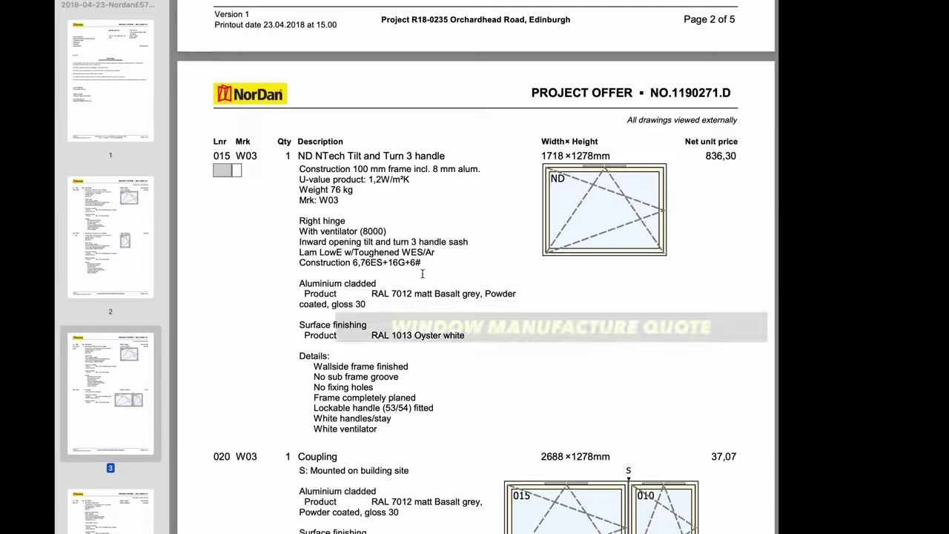
Switch to the NorDan window quote PDF and review the W03 window items.
scroll(422, 273, down, 2)
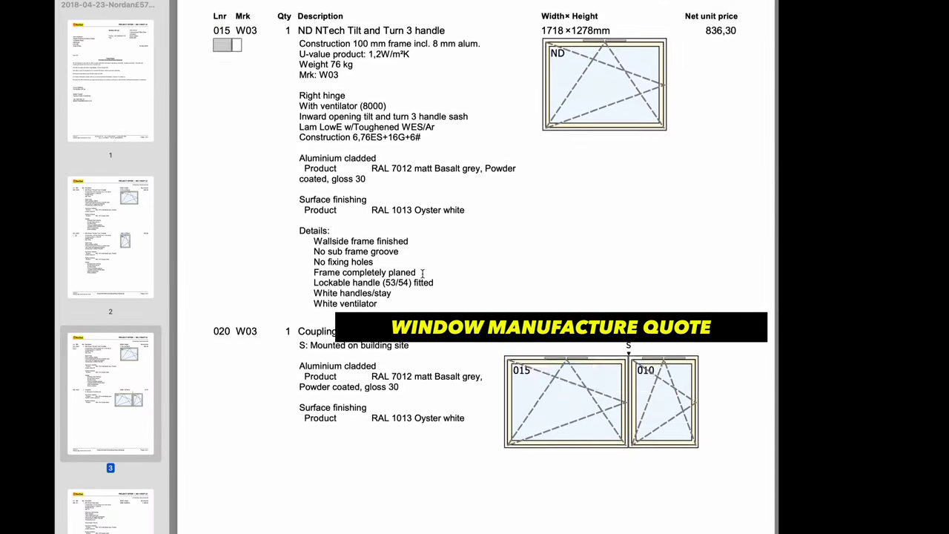
scroll(422, 273, up, 10)
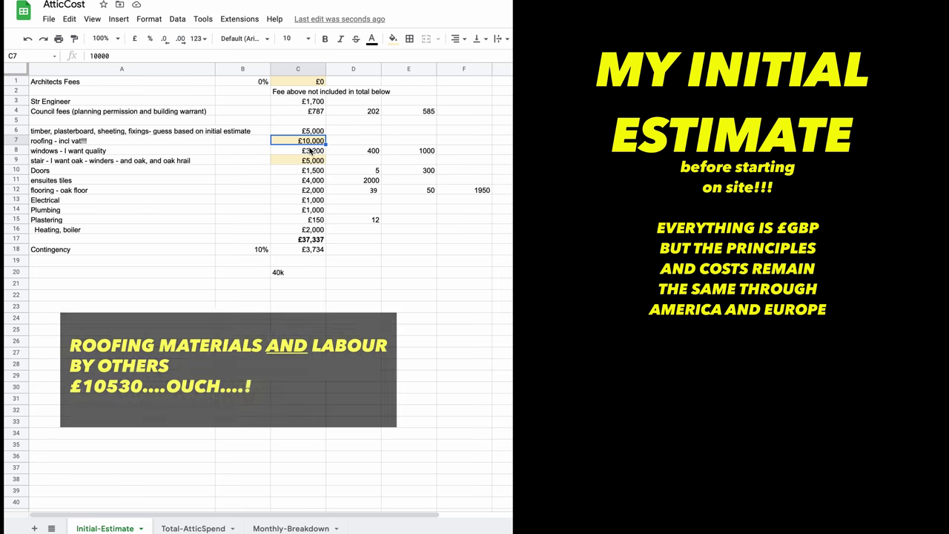
Switch to the AtticCost spreadsheet and examine the stair, materials and plastering lines of the Initial-Estimate sheet.
click(312, 162)
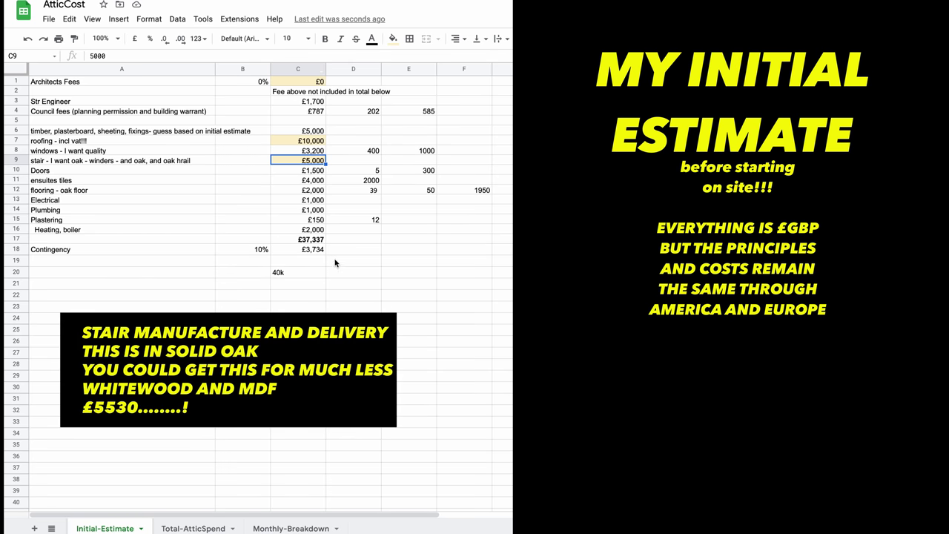
click(74, 229)
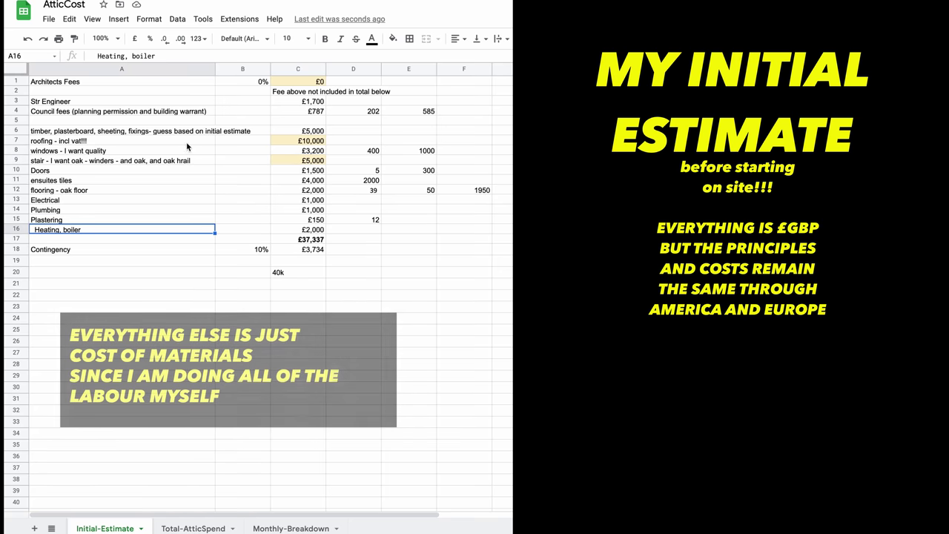
drag(51, 132, 52, 230)
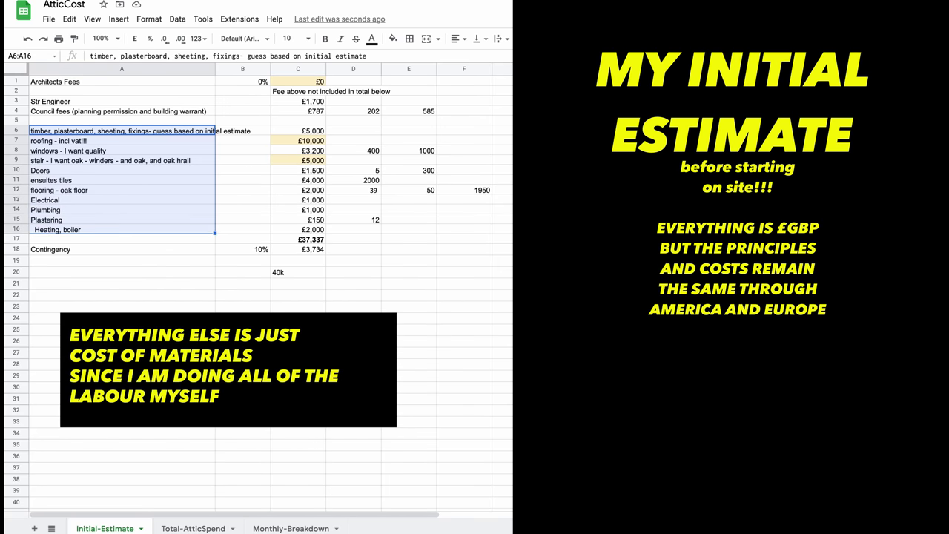
click(45, 220)
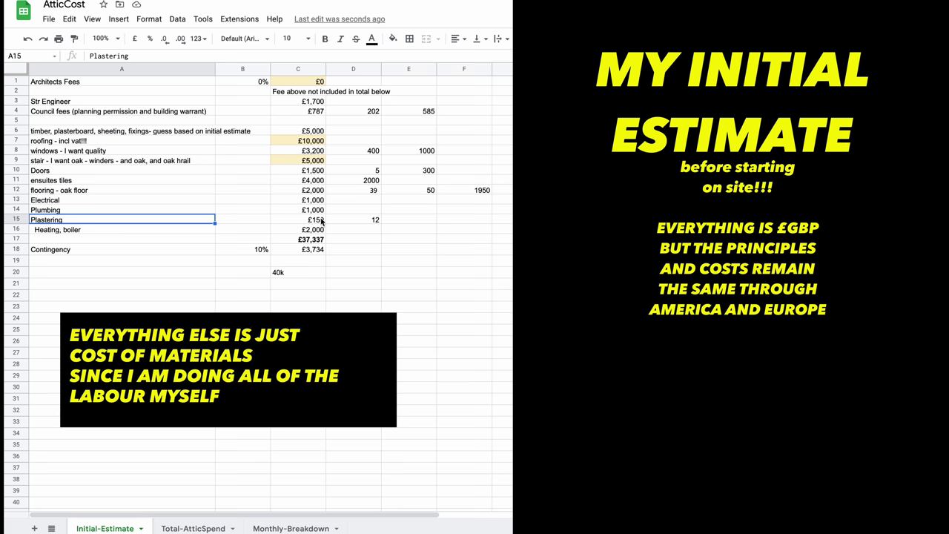
click(320, 219)
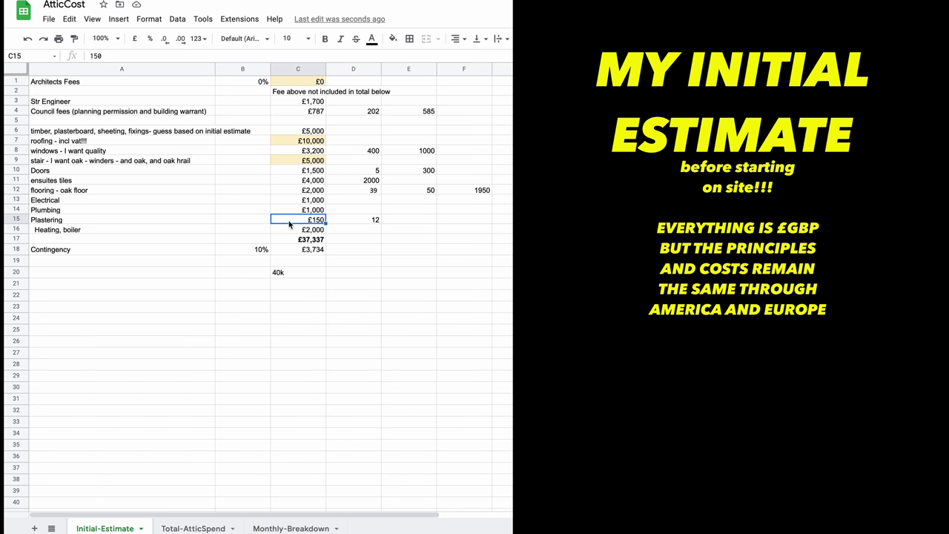
click(331, 271)
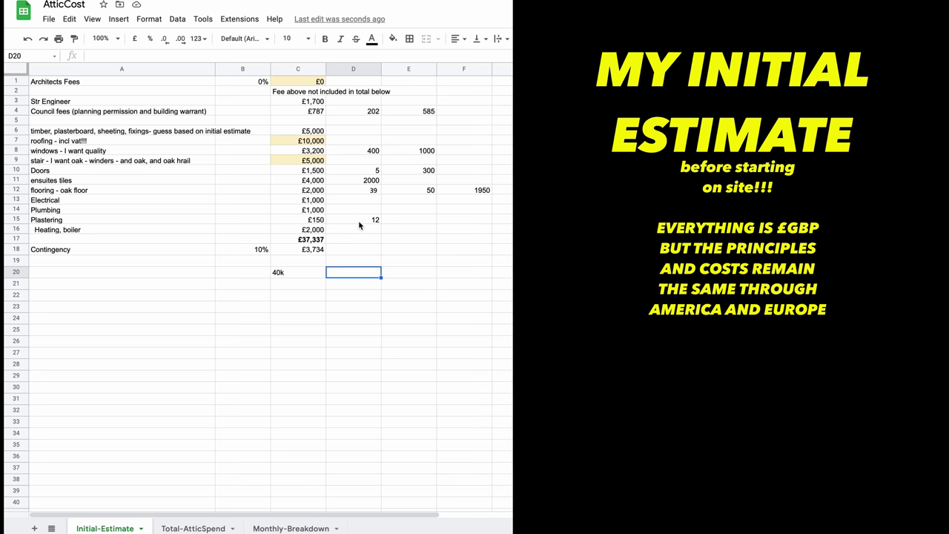
click(316, 224)
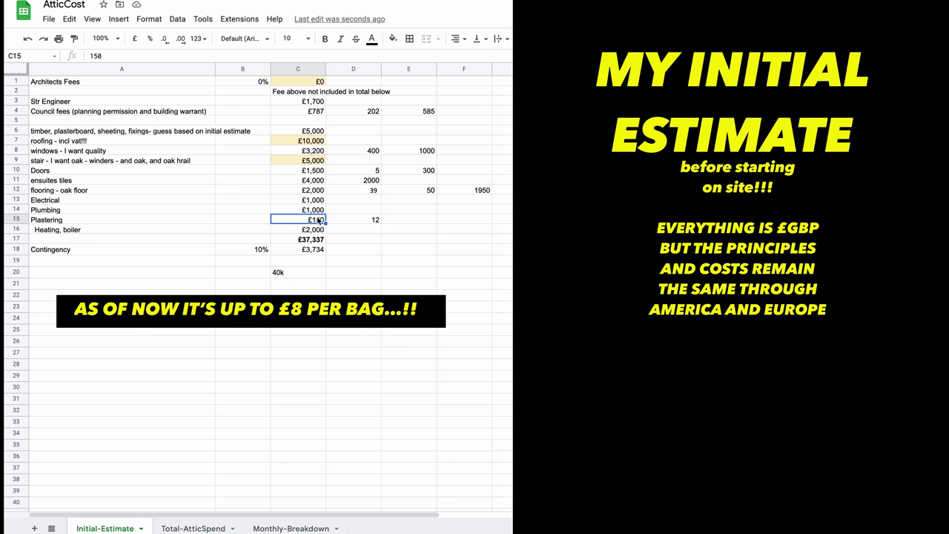
Set the side figure in the Plastering row, cell D15, to 3000.
click(365, 222)
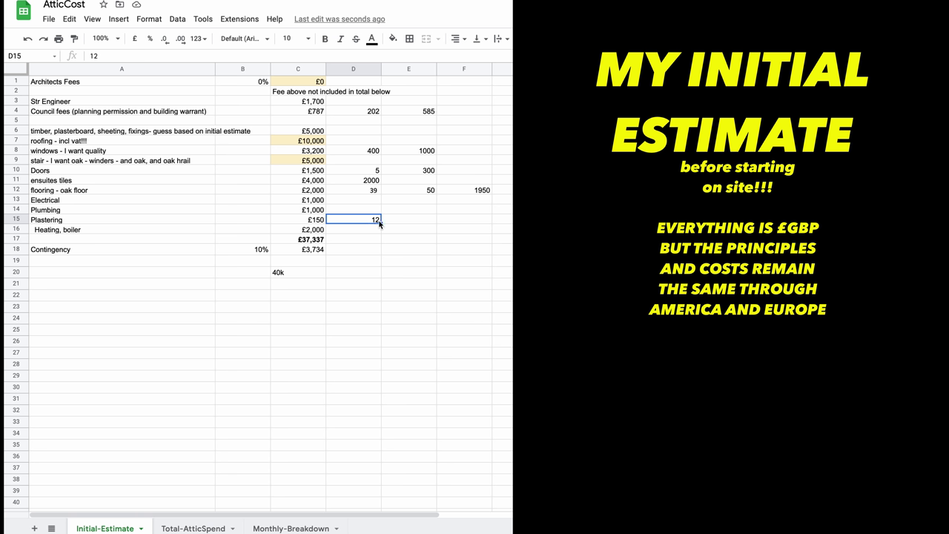
double_click(379, 223)
text(300)
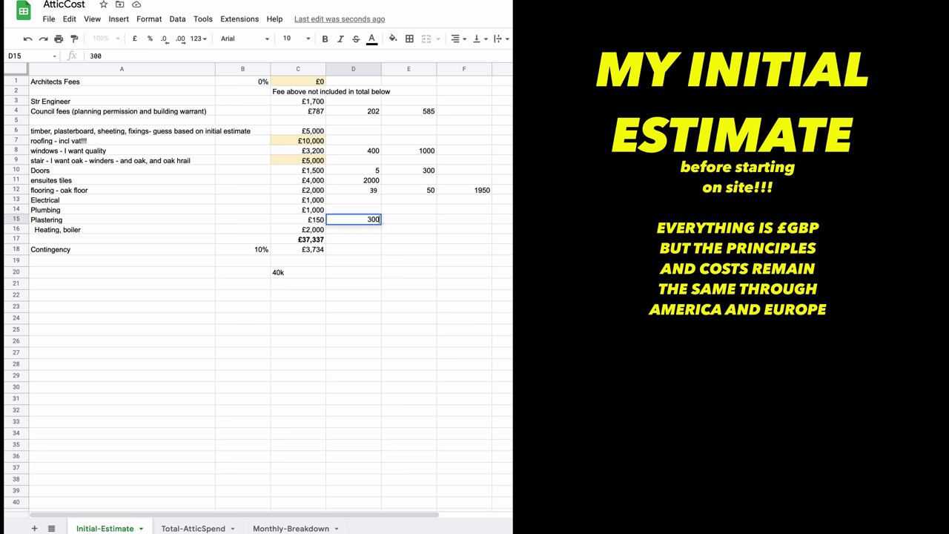
text(0)
key(Return)
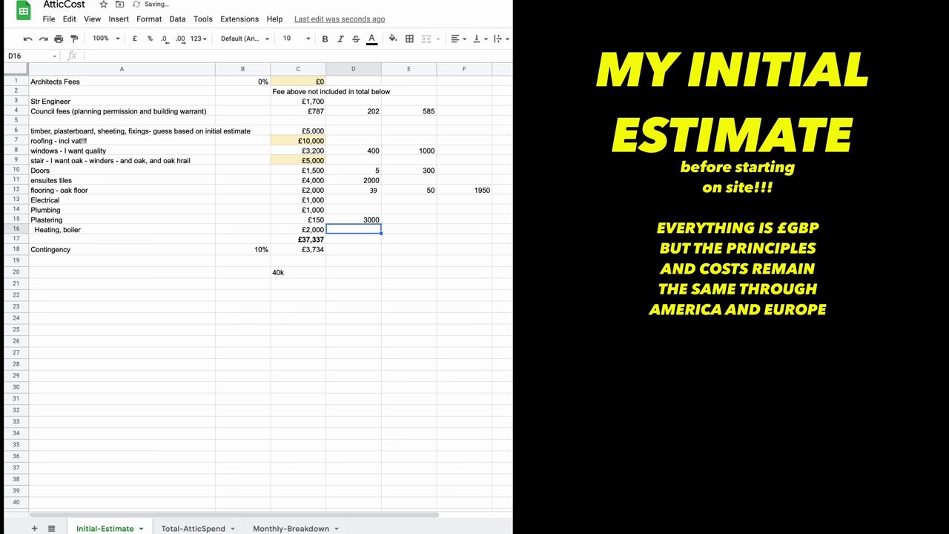
click(353, 219)
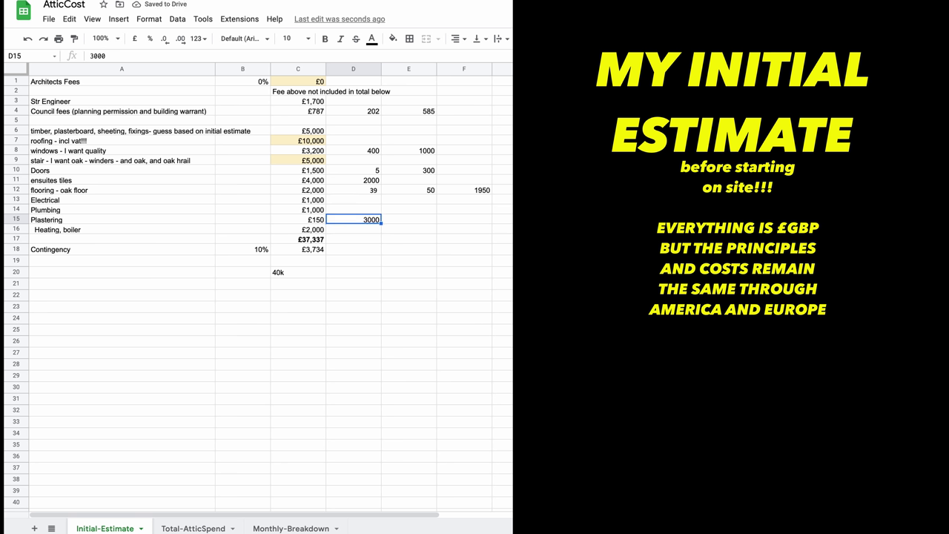
Examine the heating, plastering, electrical and plumbing rows of the initial estimate.
click(298, 229)
key(Left)
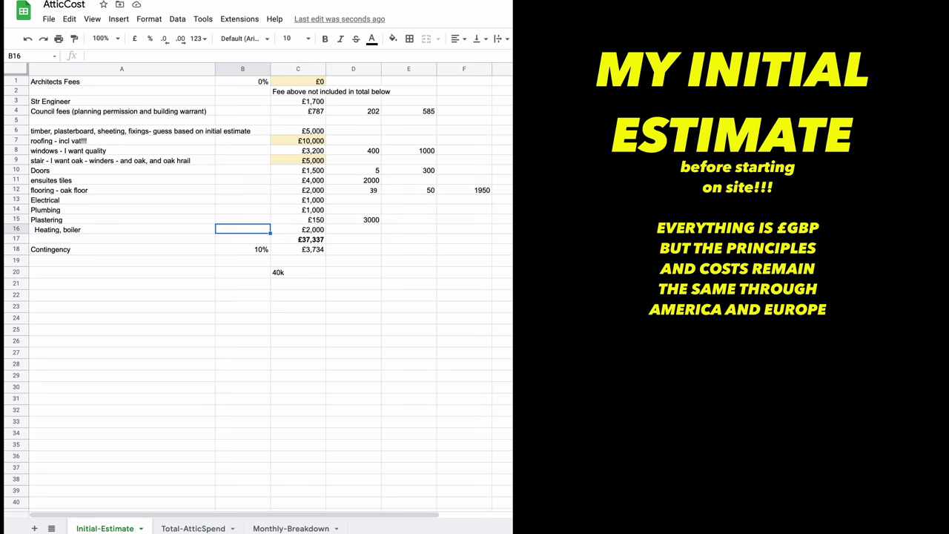
key(Left)
key(Right)
key(Right)
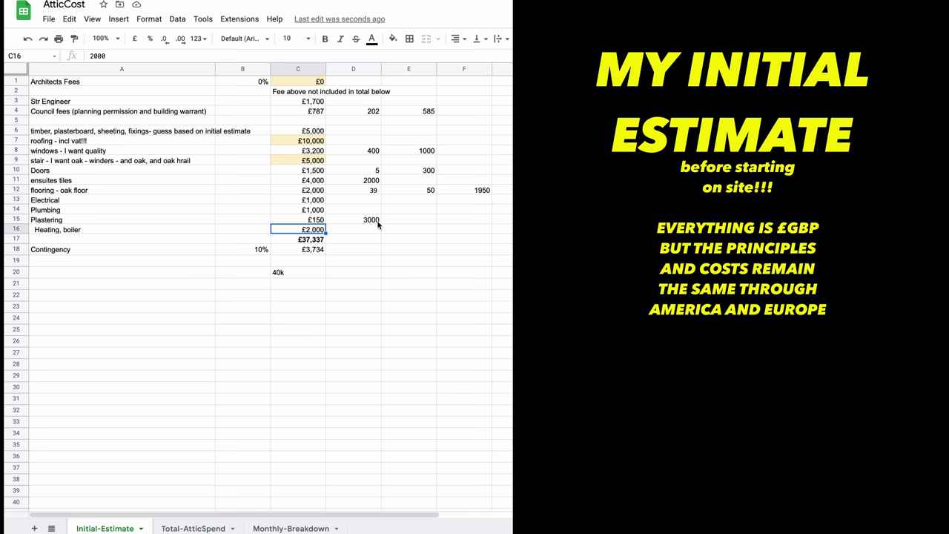
key(Up)
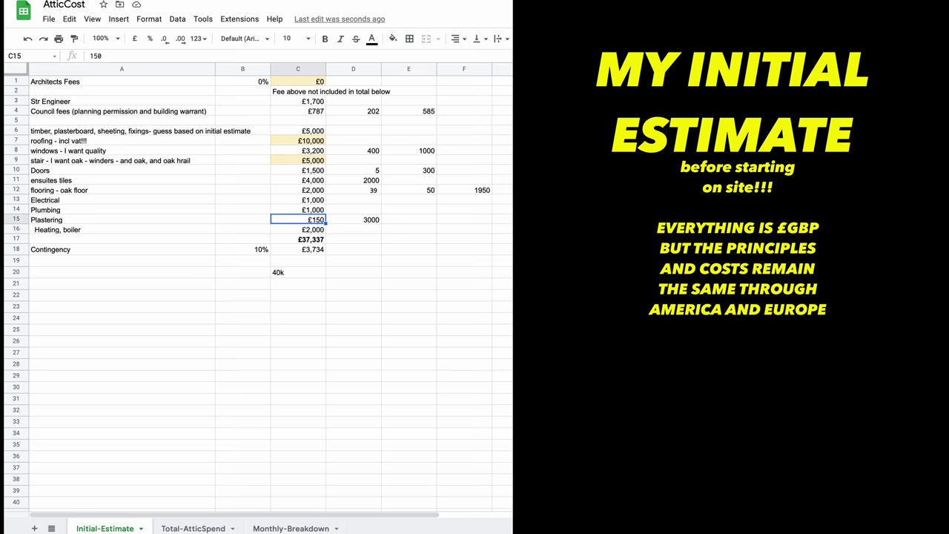
key(Up)
key(Up)
key(Left)
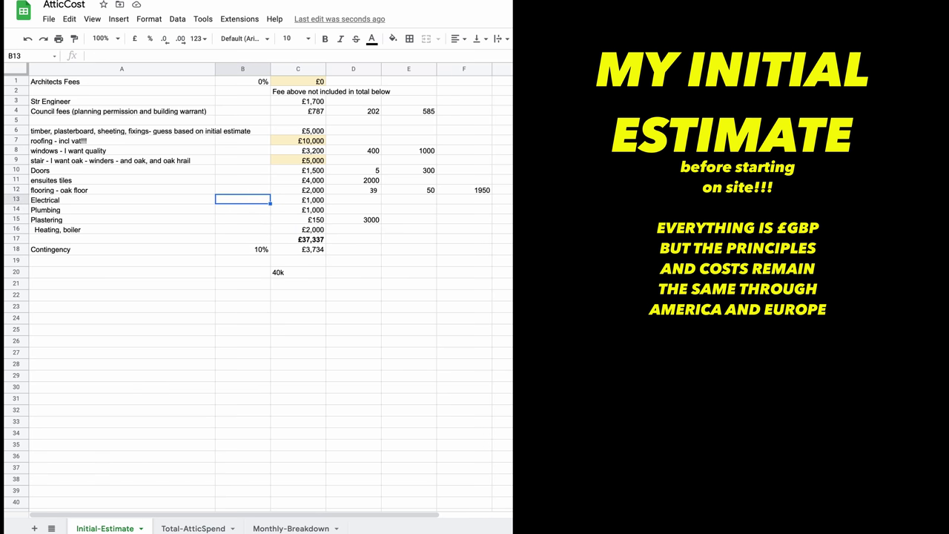
key(Left)
key(Down)
key(Right)
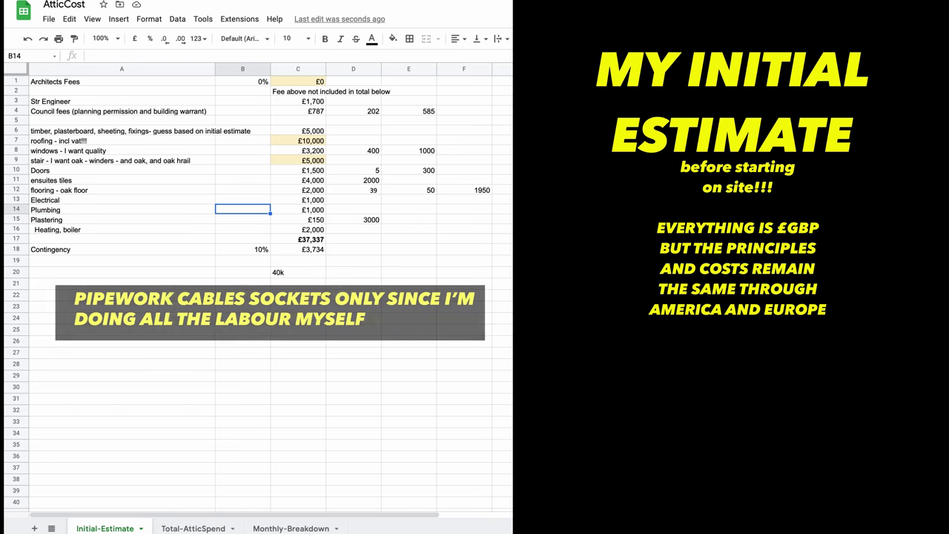
Try to add 500 after the Electrical label in cell A13.
key(Up)
key(Left)
key(Return)
text(%)
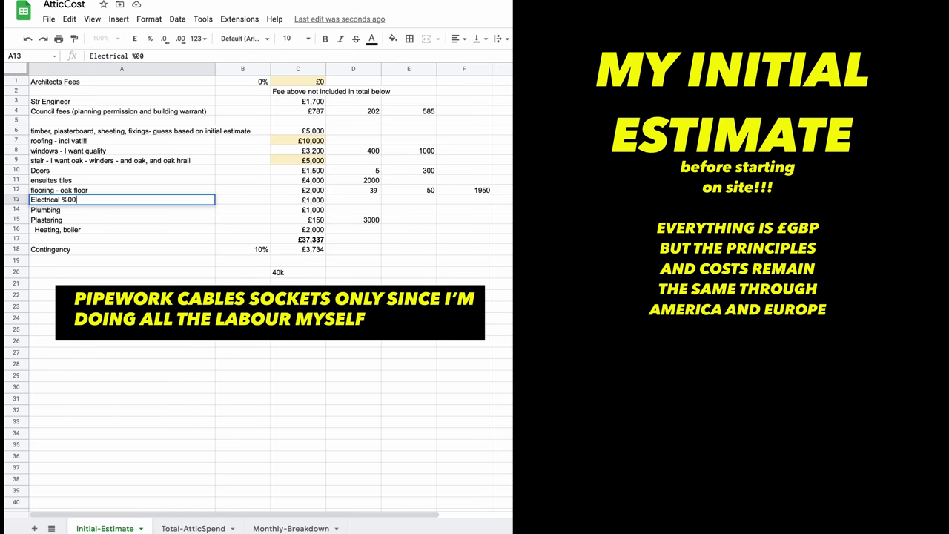
text(00)
key(BackSpace)
key(BackSpace)
key(BackSpace)
text(500)
key(Return)
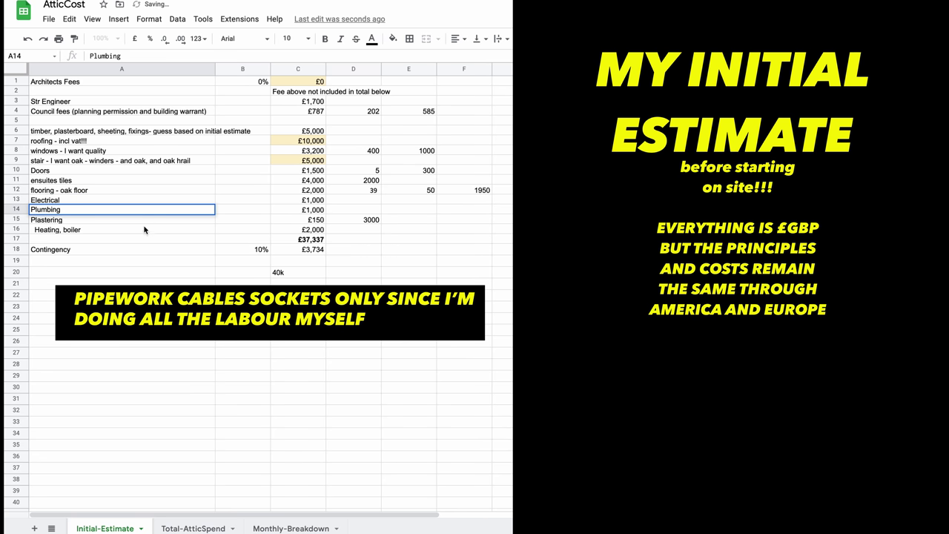
click(144, 230)
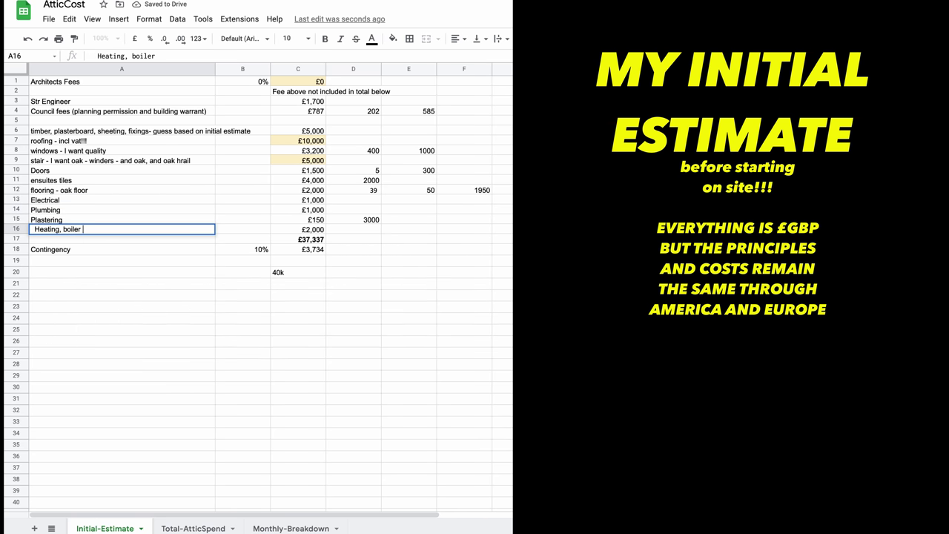
text(20)
key(BackSpace)
key(BackSpace)
click(148, 183)
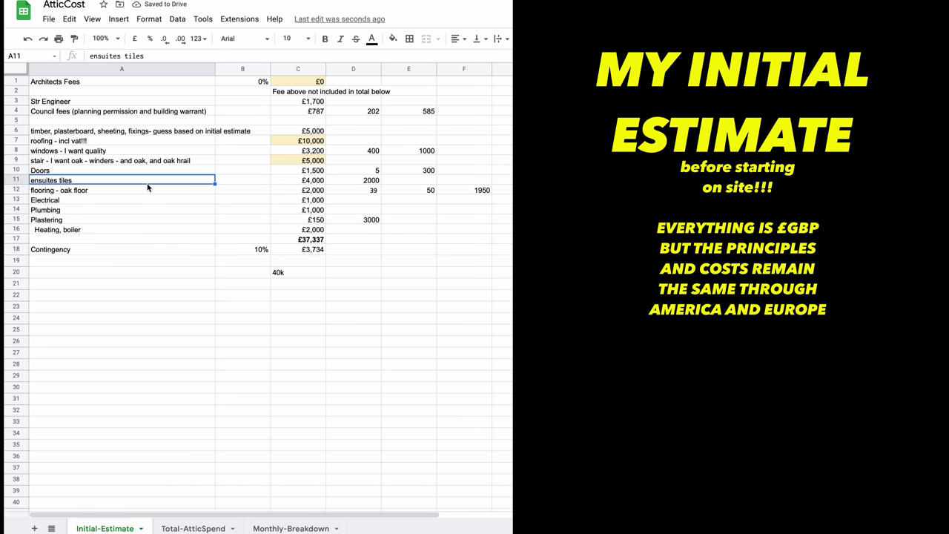
Examine the structural engineer cost and the council fees with their two component amounts in row 4.
click(300, 297)
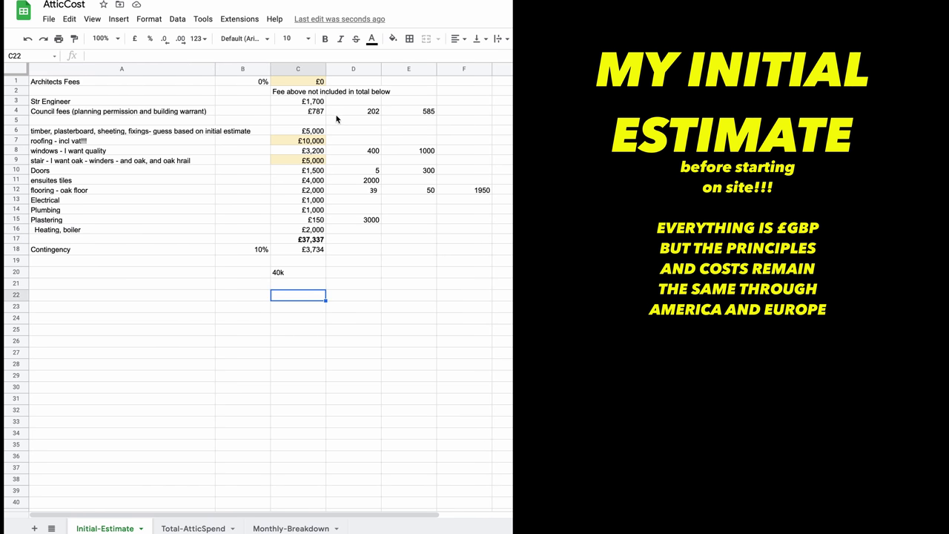
click(310, 102)
click(317, 113)
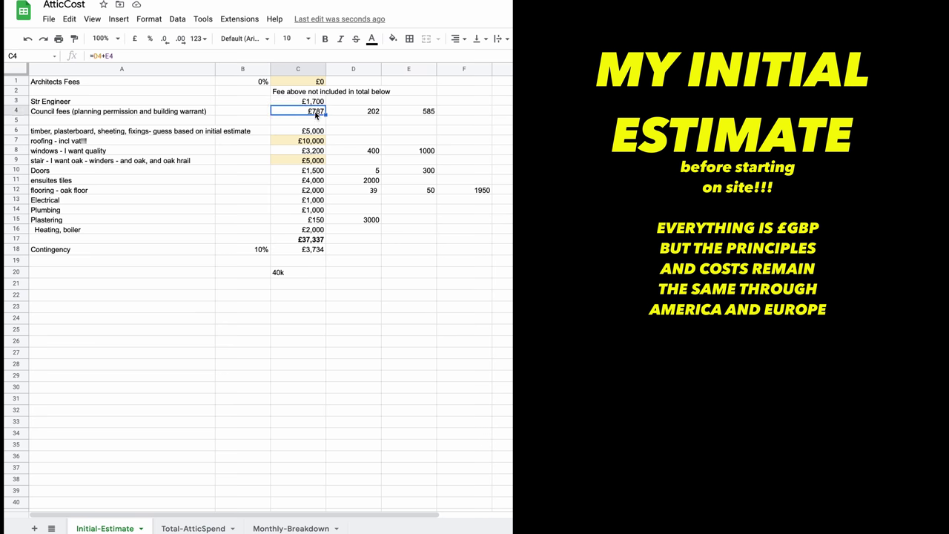
key(Up)
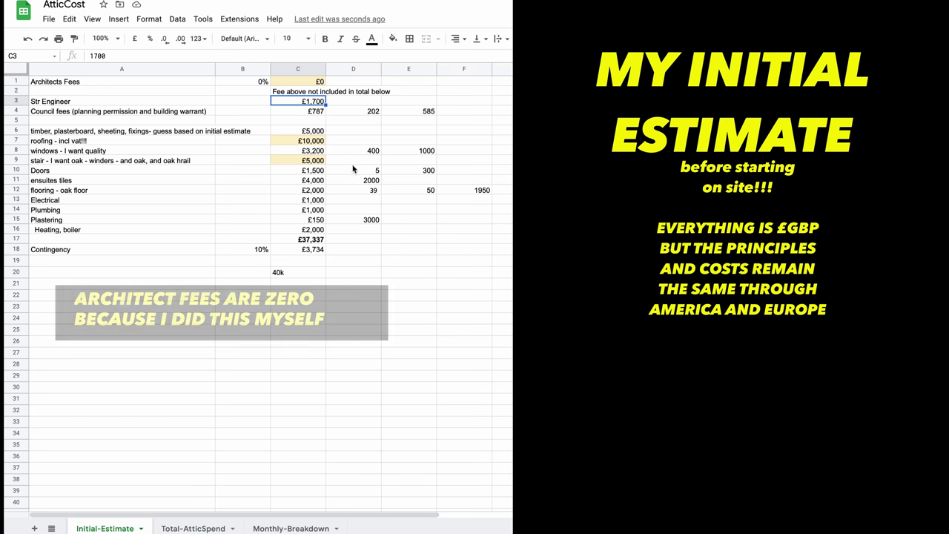
key(Down)
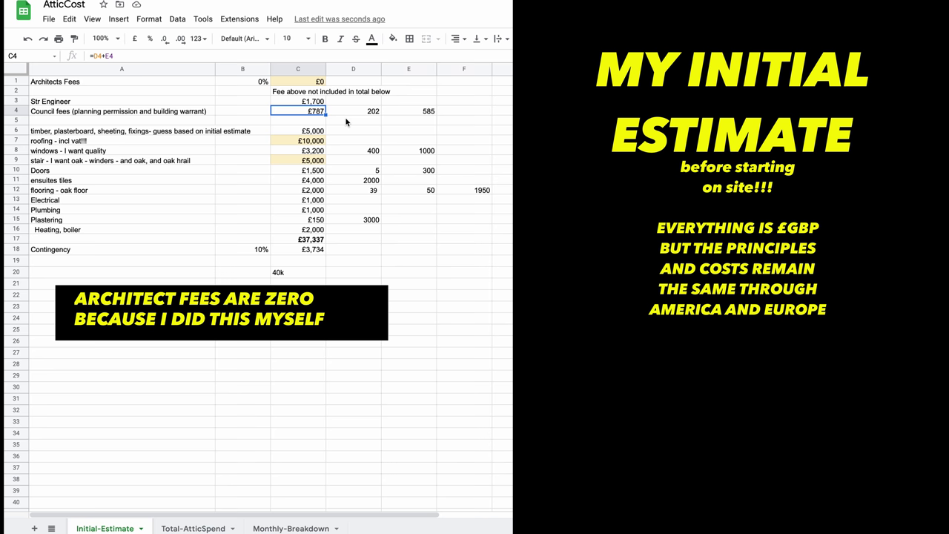
click(374, 113)
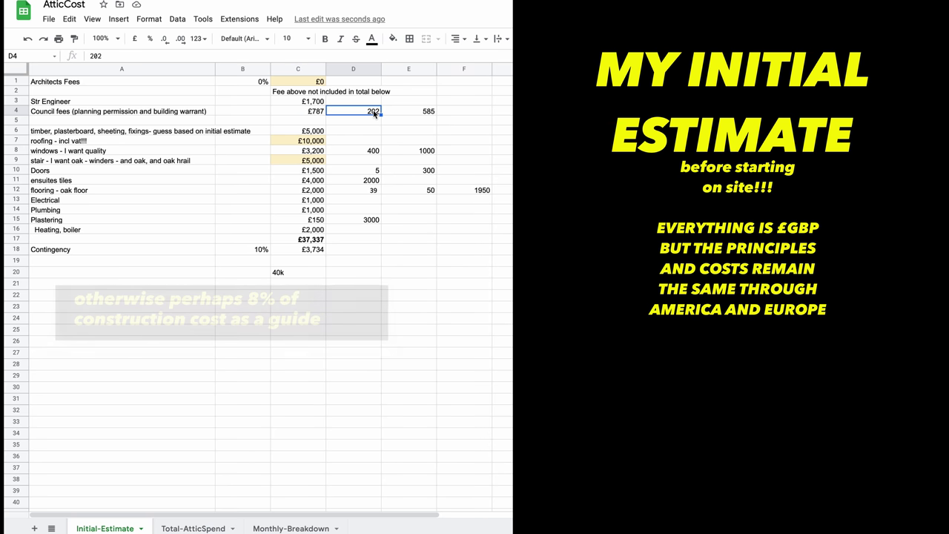
click(416, 113)
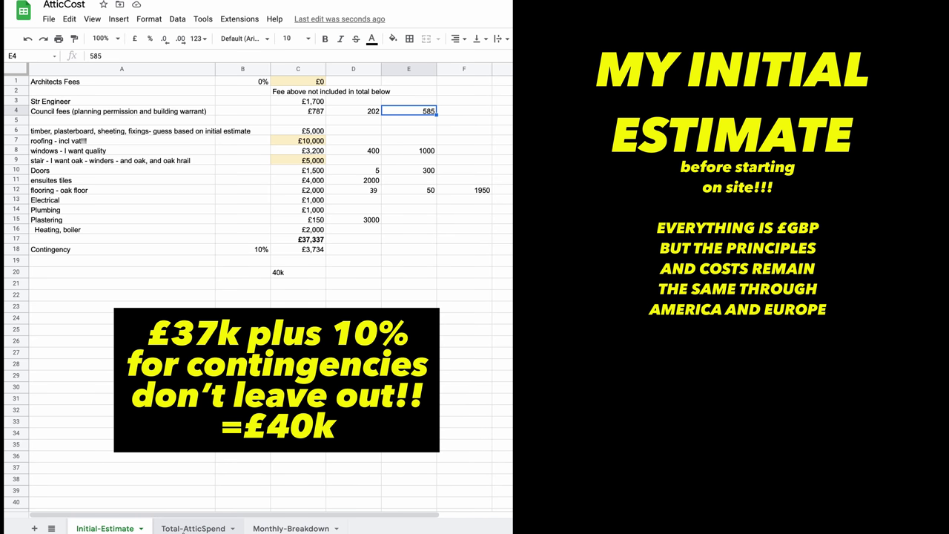
Open the Total-AtticSpend sheet and view the formula behind the Total Spent to Dec 2021 amount.
click(189, 528)
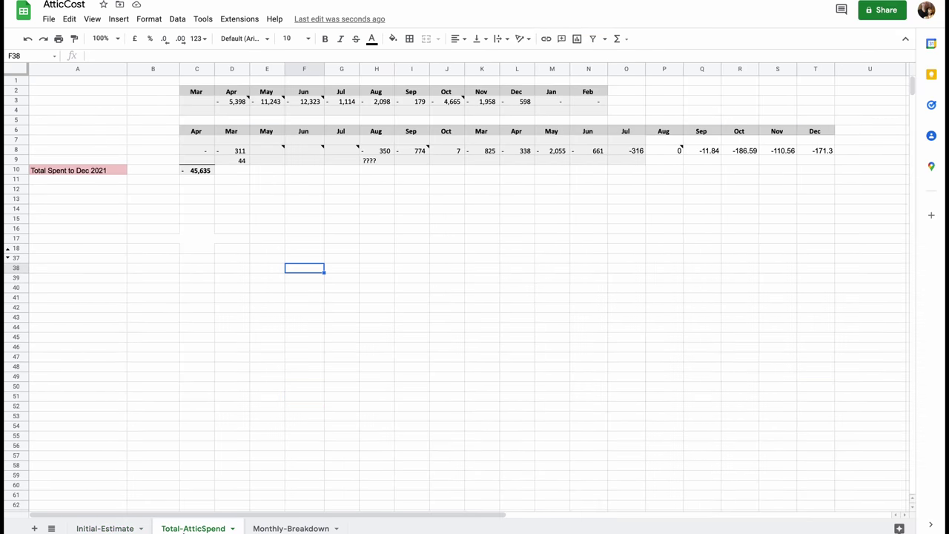
double_click(199, 172)
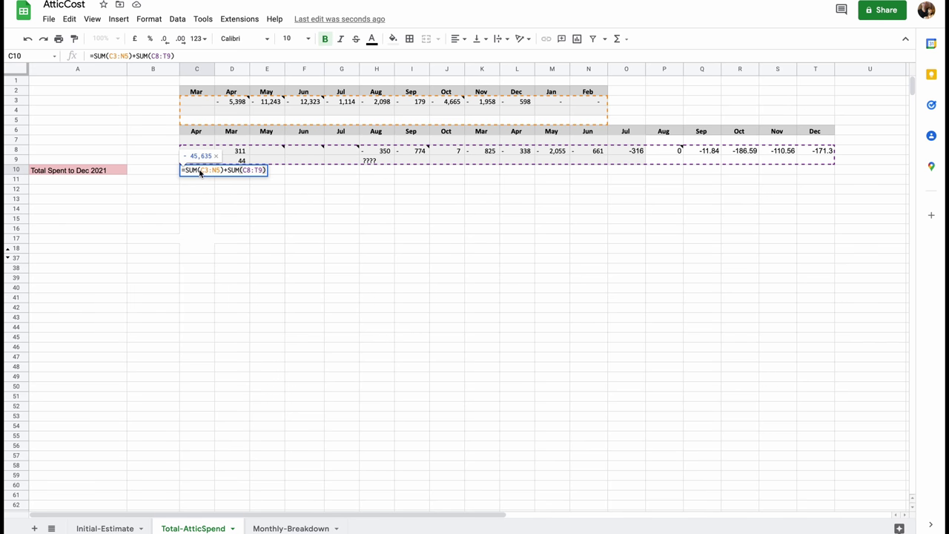
Close the total's formula, check April's spend, and view the formula behind April's subtotal in the Monthly-Breakdown sheet.
key(Escape)
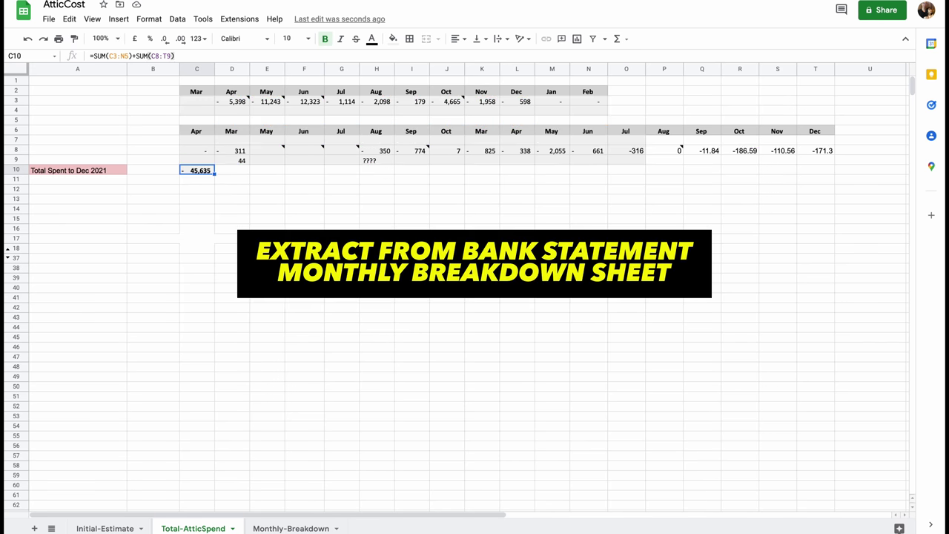
click(235, 104)
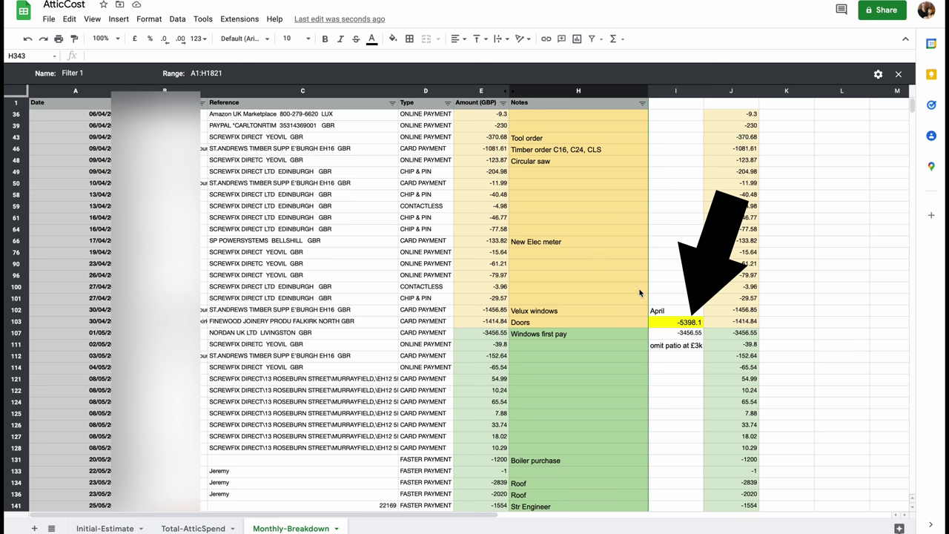
click(687, 327)
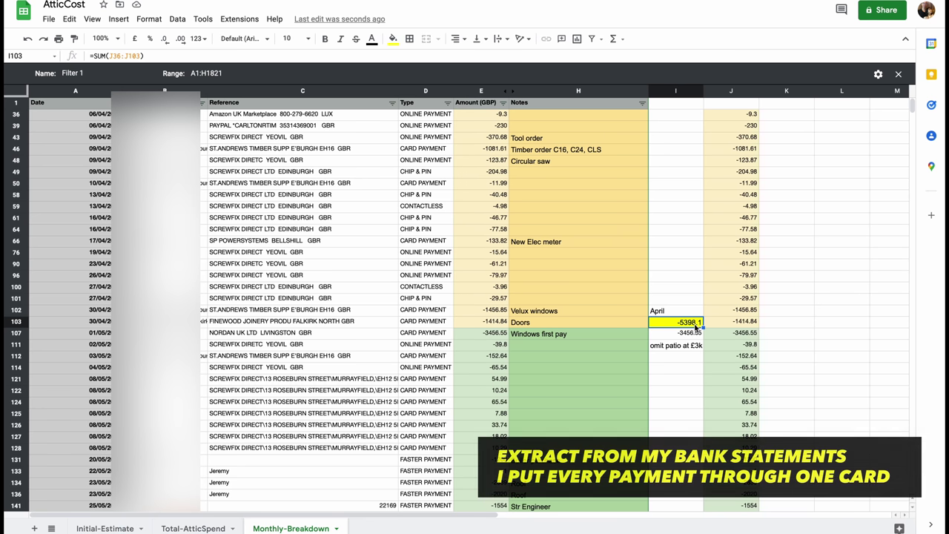
Examine the tool order, timber order and circular saw entries and their amounts in the April rows.
click(532, 141)
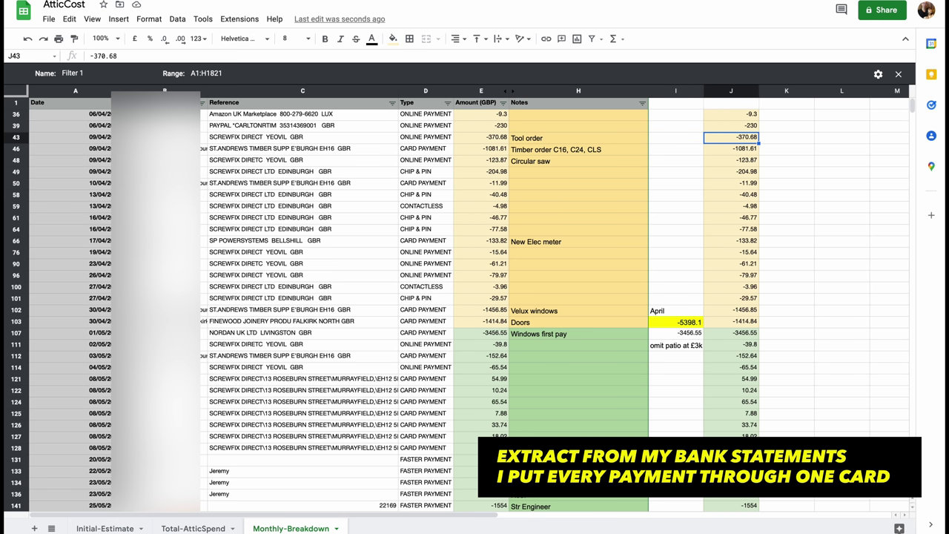
click(556, 149)
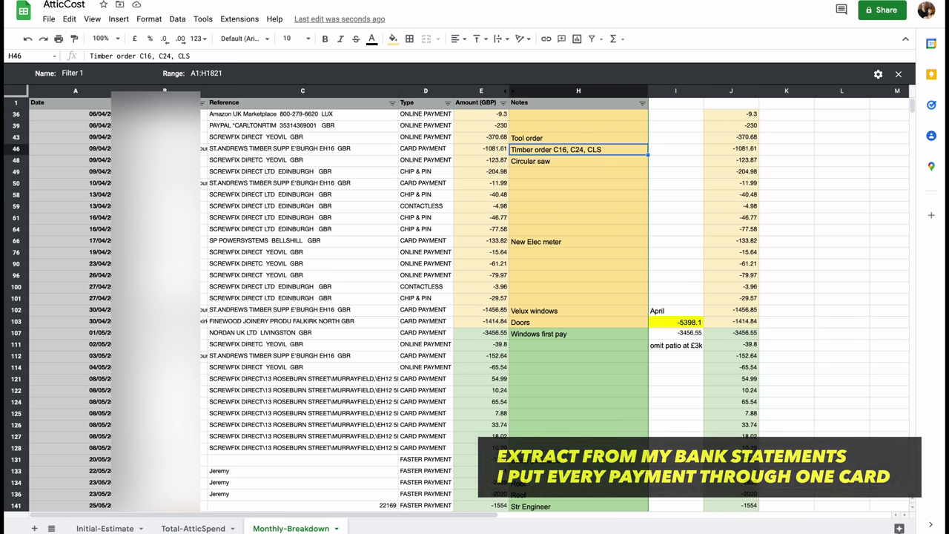
click(532, 138)
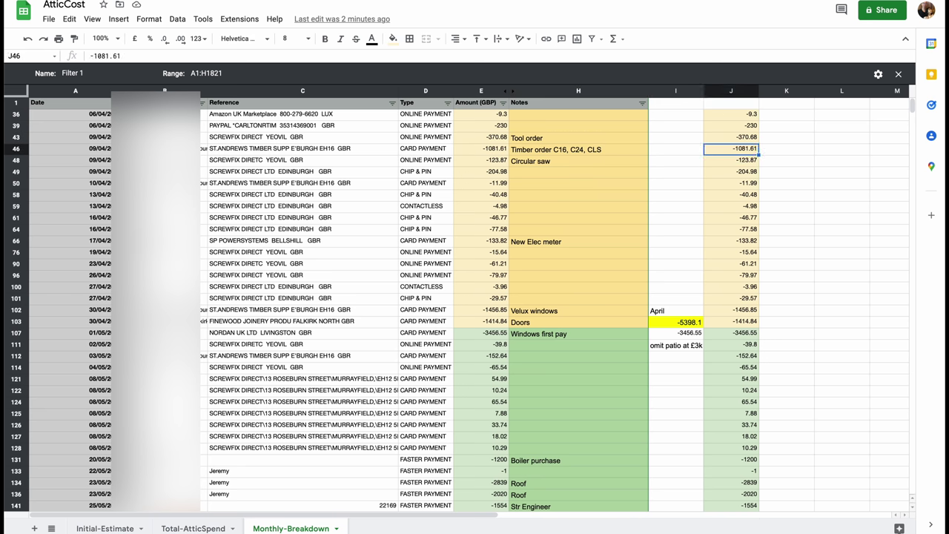
click(731, 148)
click(556, 149)
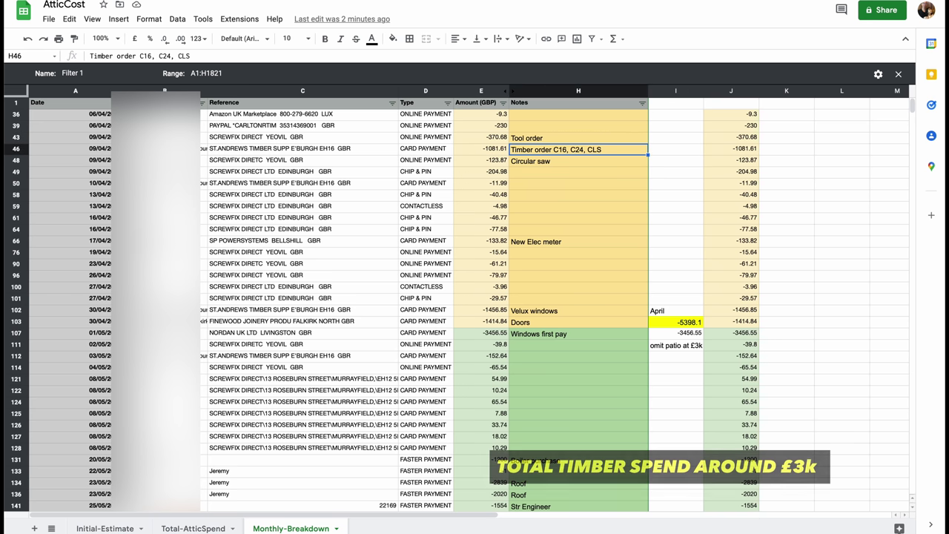
click(556, 161)
click(675, 160)
key(Right)
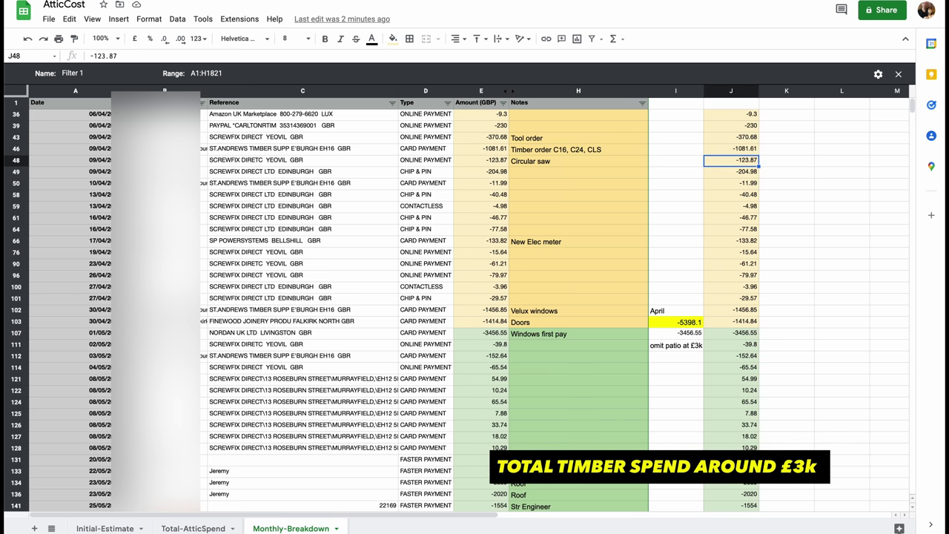
Read through the April payment references from the circular saw entry down to row 76.
key(Left)
key(Left)
key(Down)
key(Down)
key(Down)
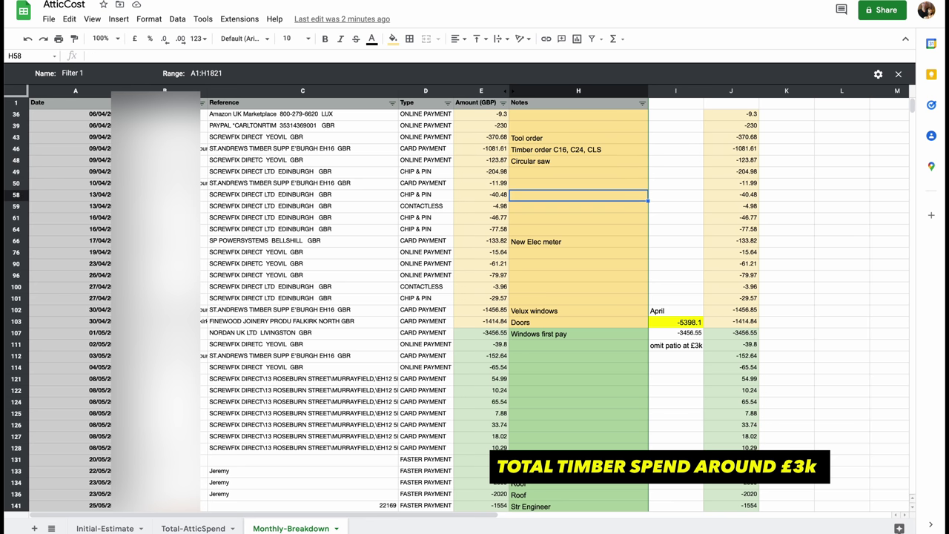
key(Left)
key(Left)
key(Left)
key(Down)
key(Down)
key(Down)
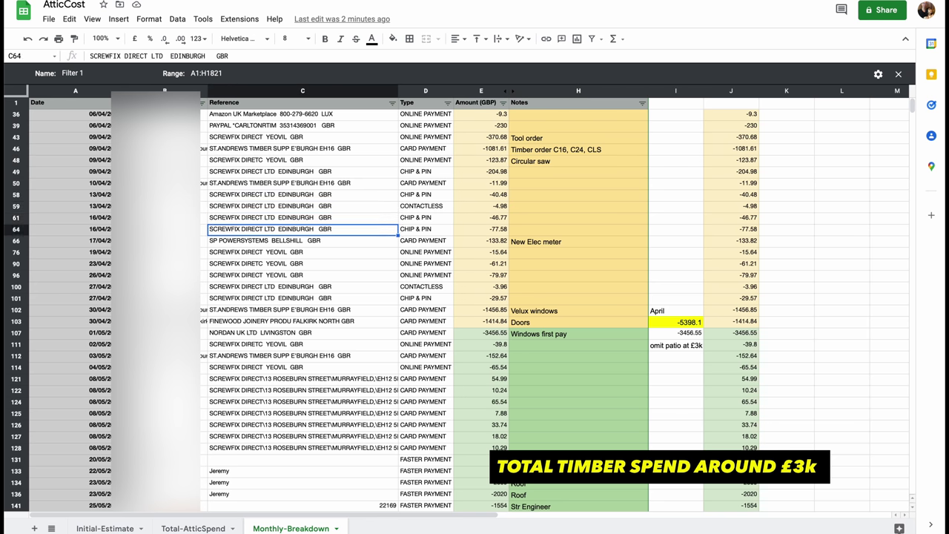
key(Down)
key(Down)
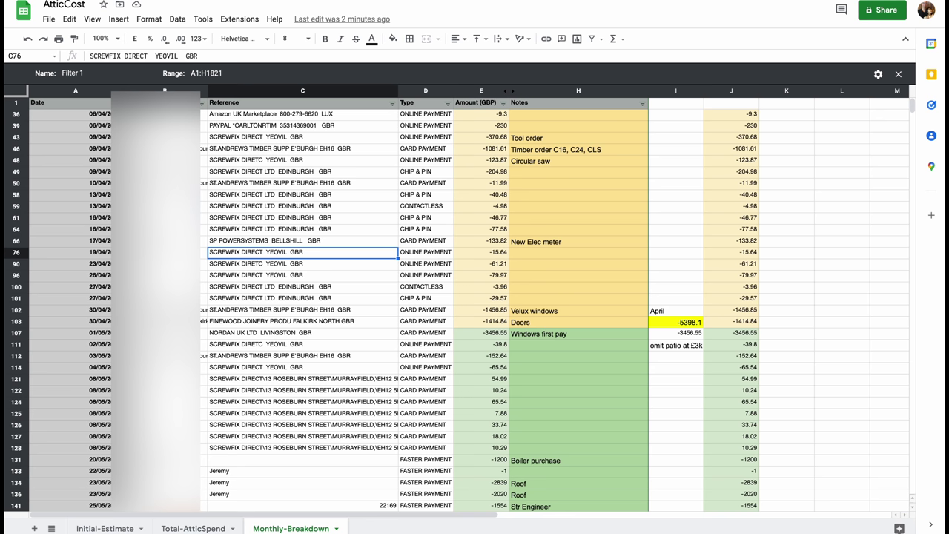
Examine the Velux windows and Doors entries with their amounts at the end of April.
click(731, 309)
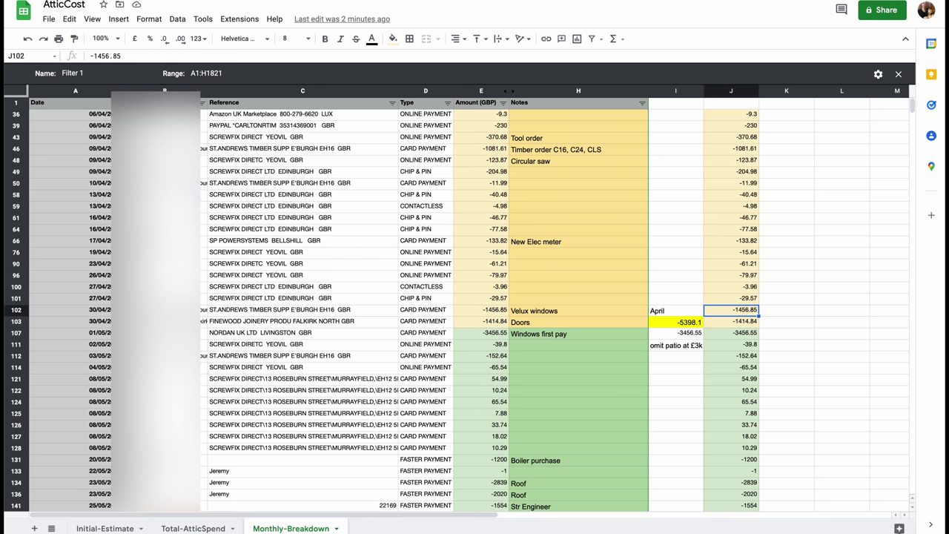
click(675, 310)
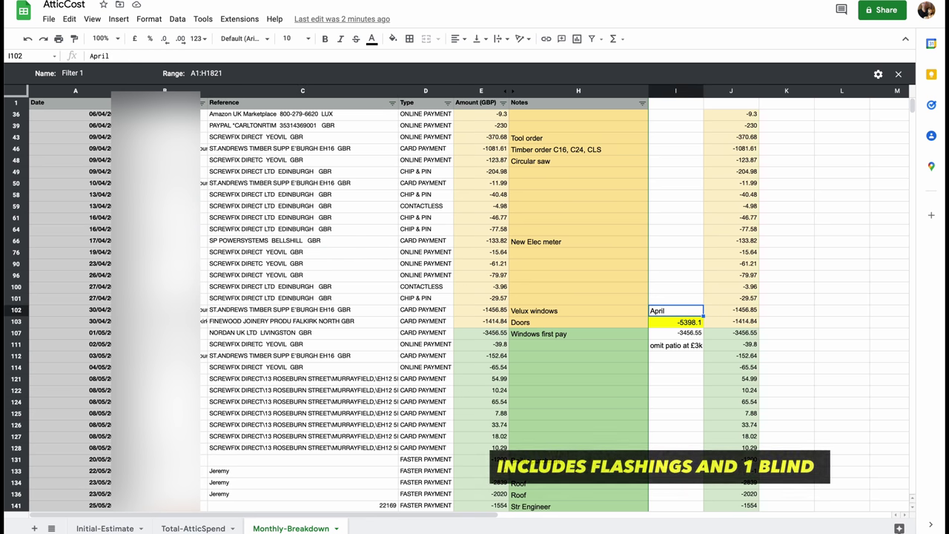
click(578, 310)
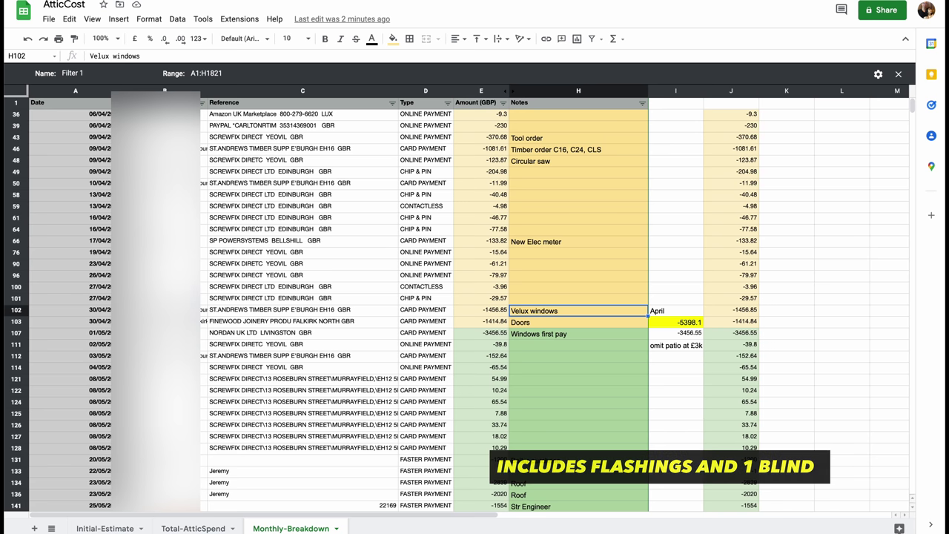
click(675, 321)
click(731, 322)
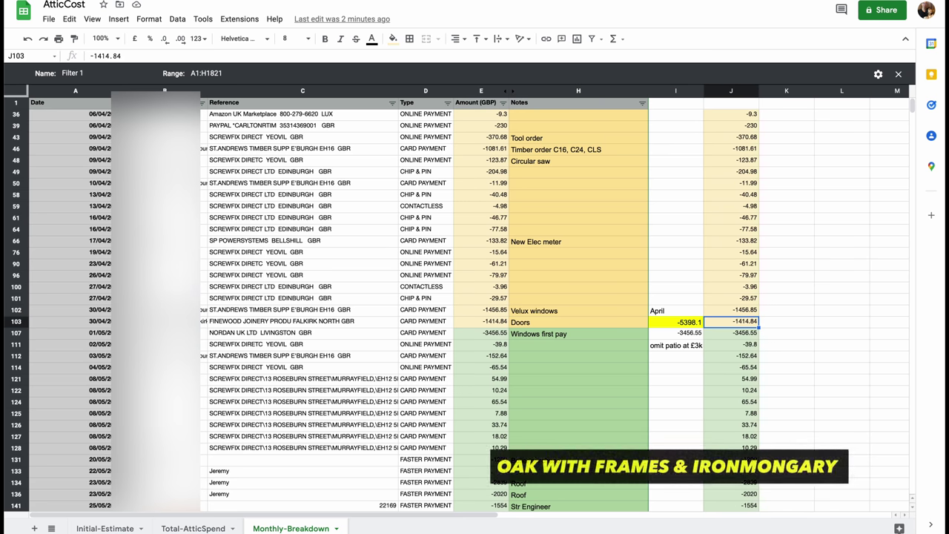
click(675, 321)
click(578, 322)
Examine the late May entries for Insulation and Skip, including the skip hire amount.
scroll(475, 297, down, 4)
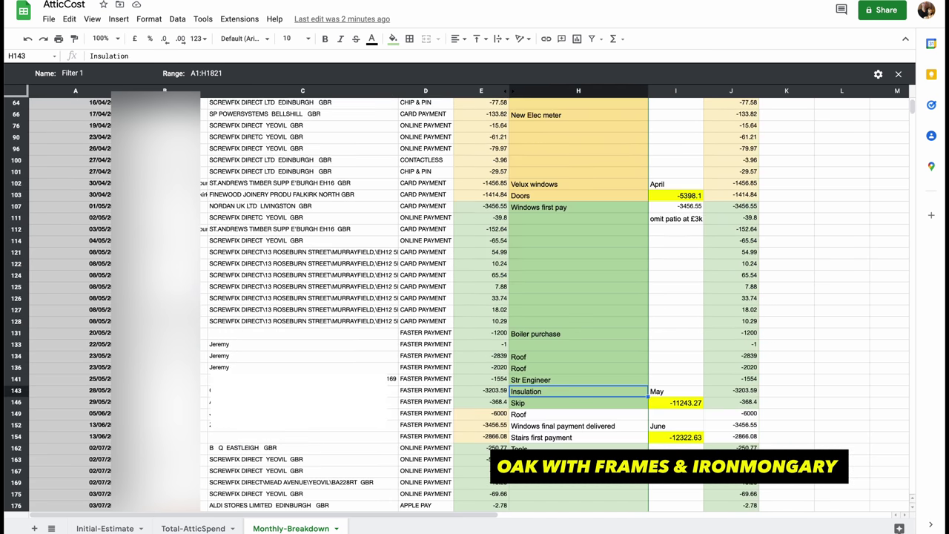
click(578, 402)
click(480, 402)
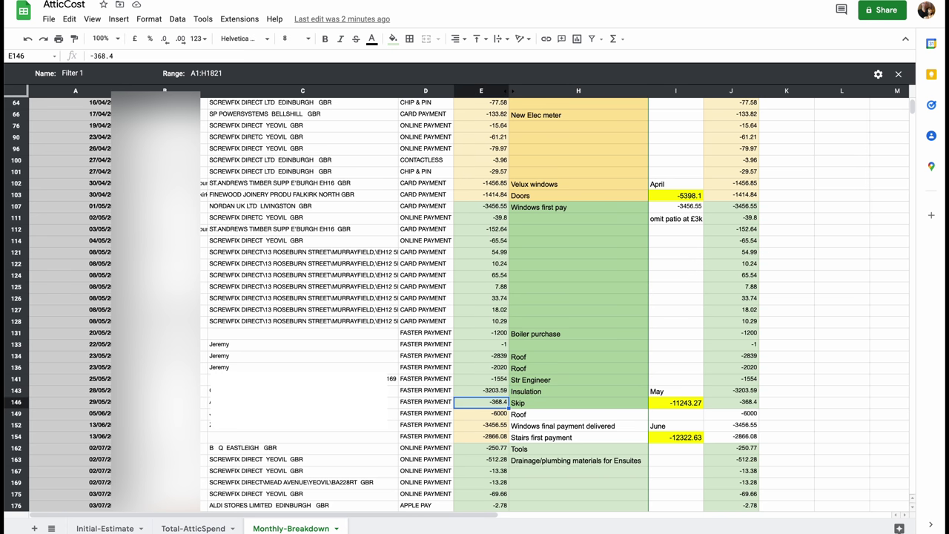
key(Right)
key(Right)
key(Right)
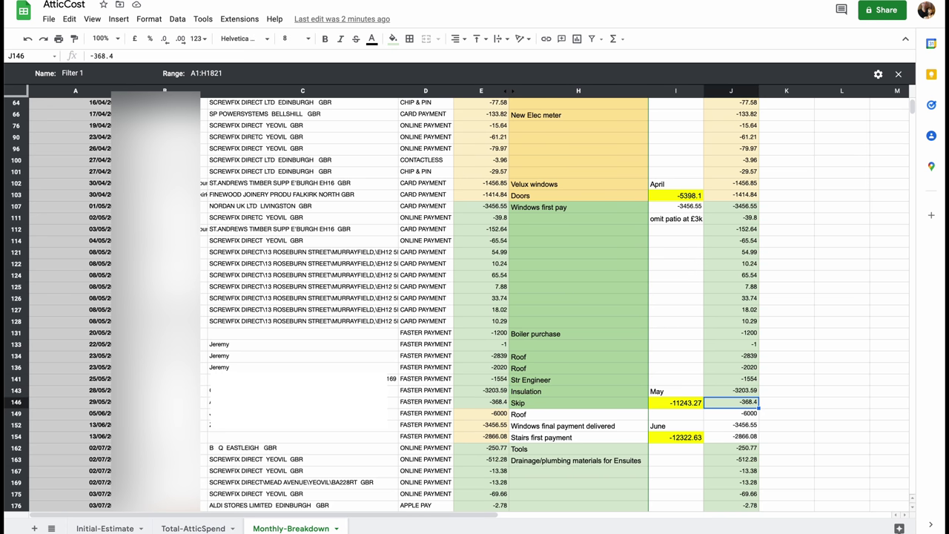
key(Left)
key(Left)
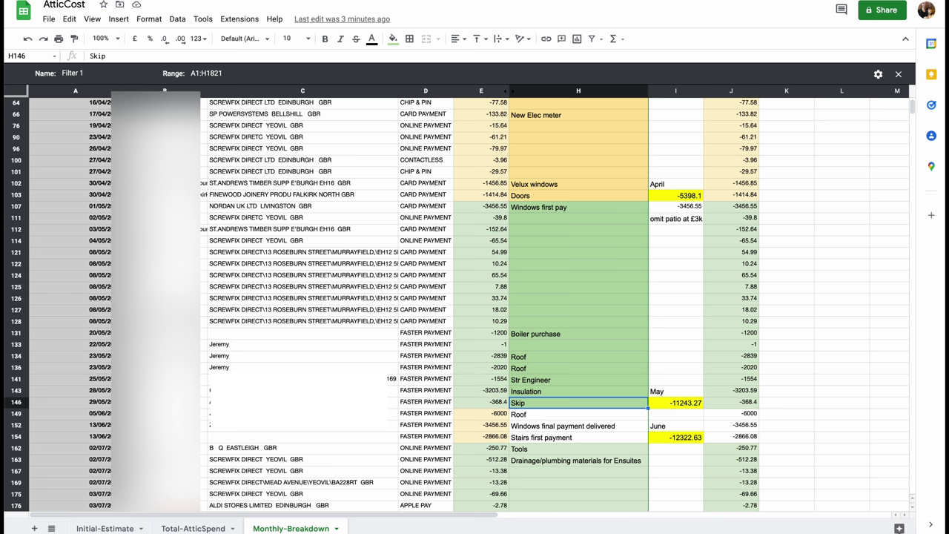
key(Up)
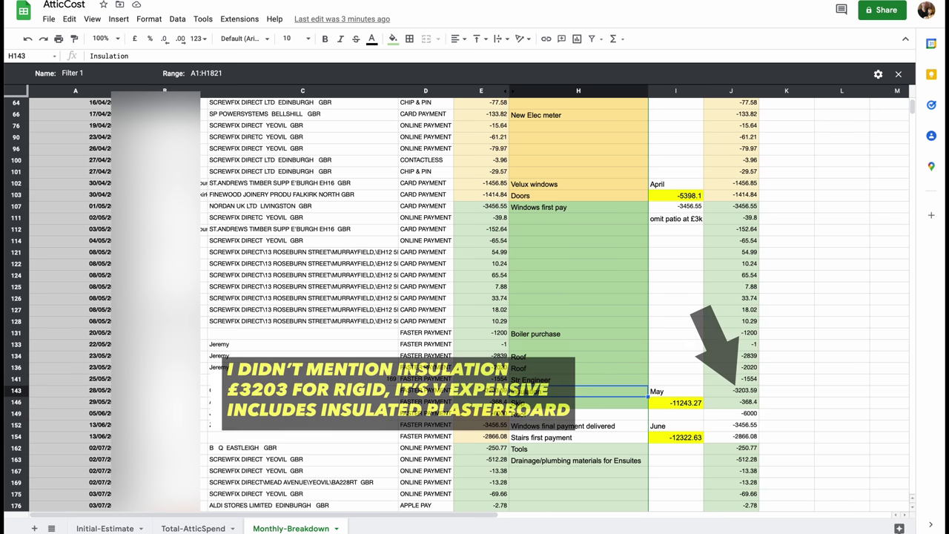
Examine the May subtotal and the June entry for the final windows payment.
click(675, 402)
key(Down)
key(Down)
key(Down)
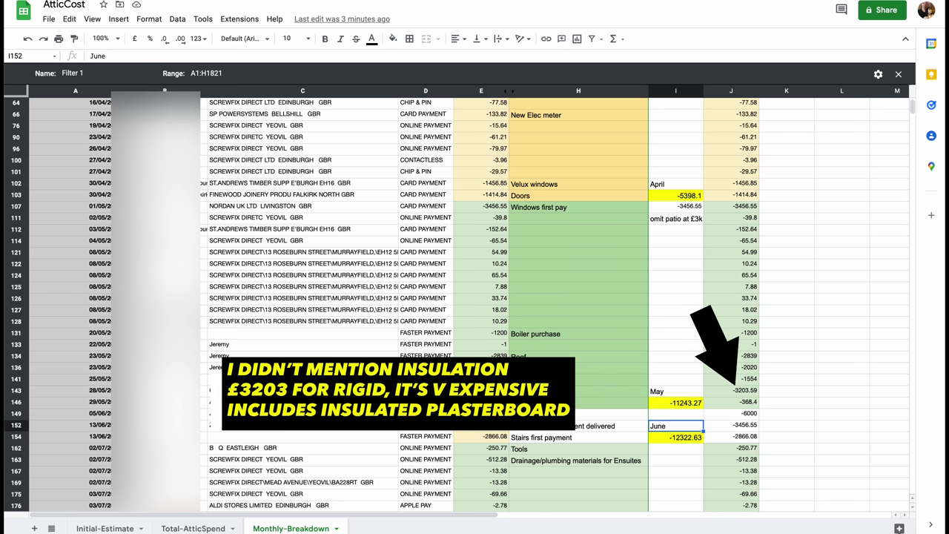
key(Left)
key(Up)
key(Up)
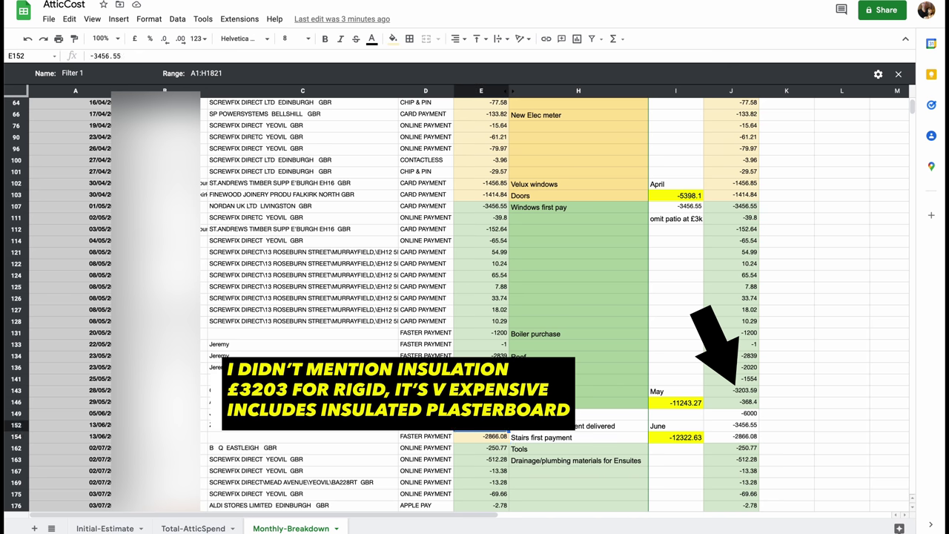
key(Down)
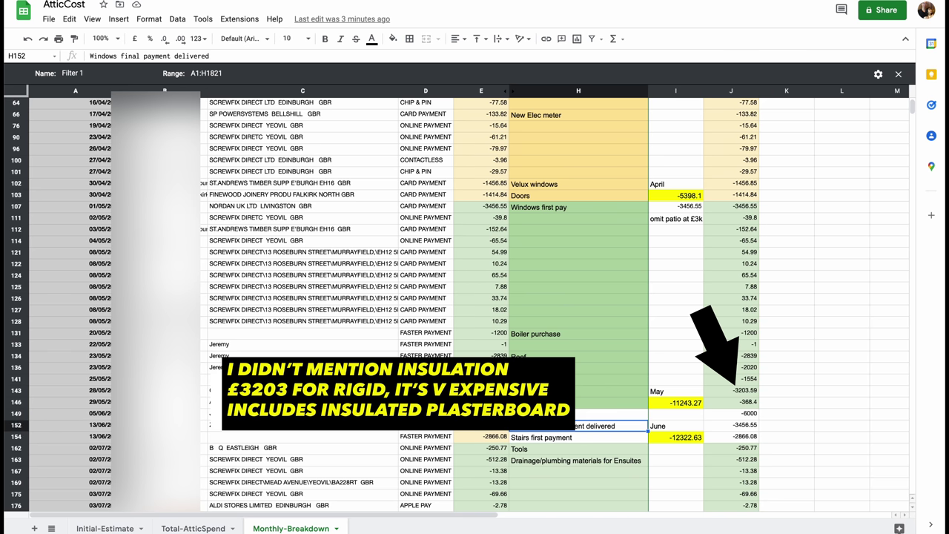
Examine the first stairs payment with its amount and the drainage/plumbing materials entry for the ensuites.
key(Down)
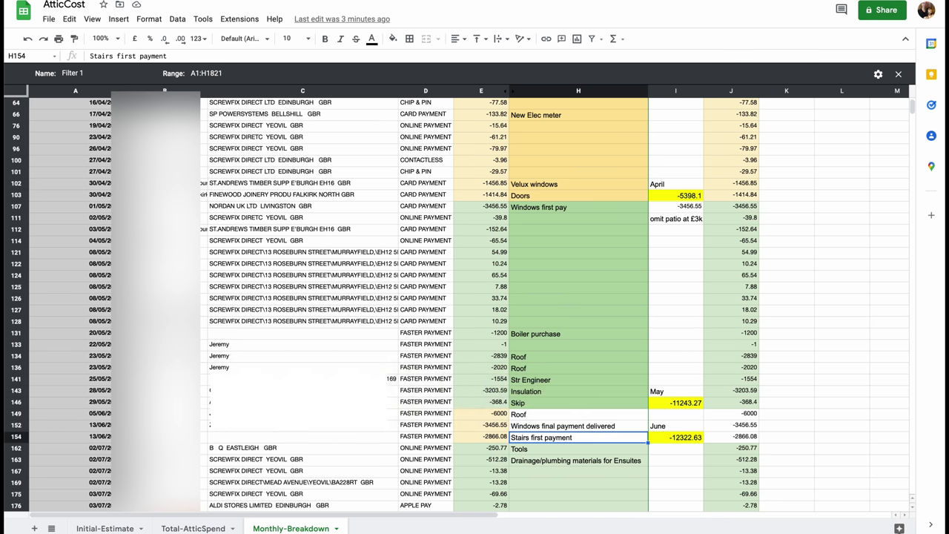
key(Right)
key(Right)
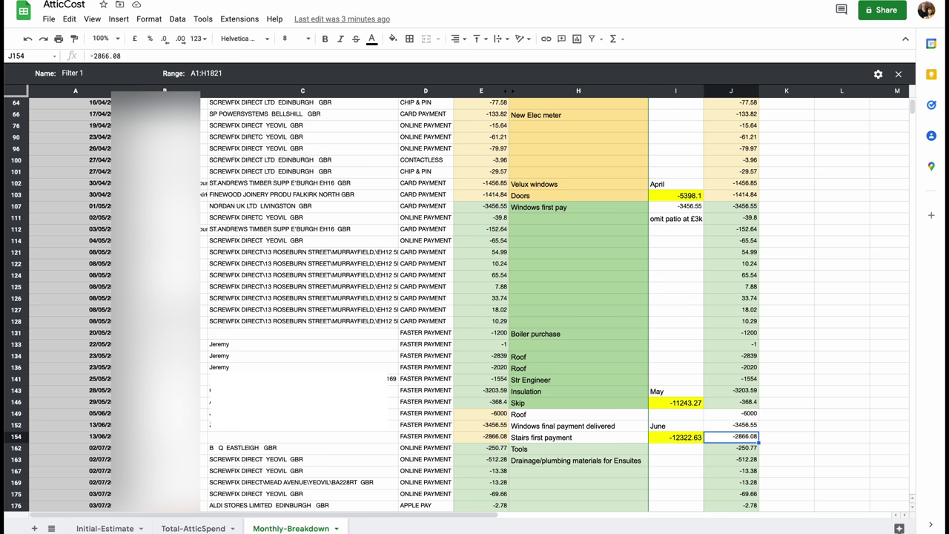
key(Down)
key(Down)
key(Left)
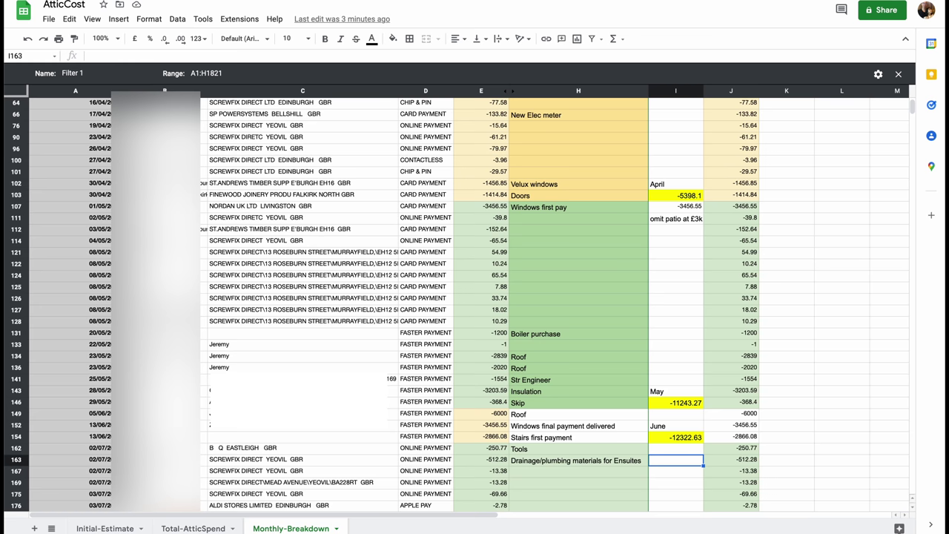
key(Left)
Examine the August notes on paid work, house render and plasterboard / chipboard, including the plasterboard amount.
scroll(475, 304, down, 4)
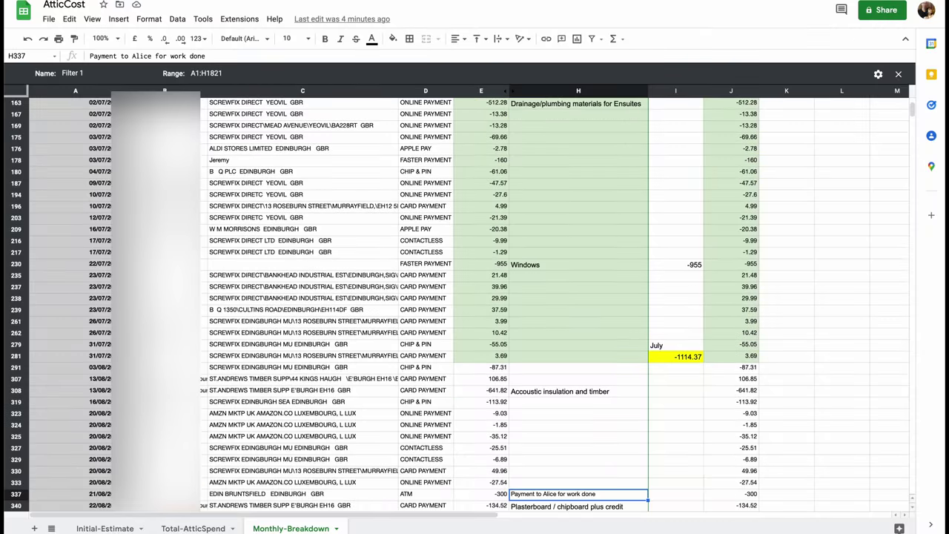
click(578, 505)
click(578, 482)
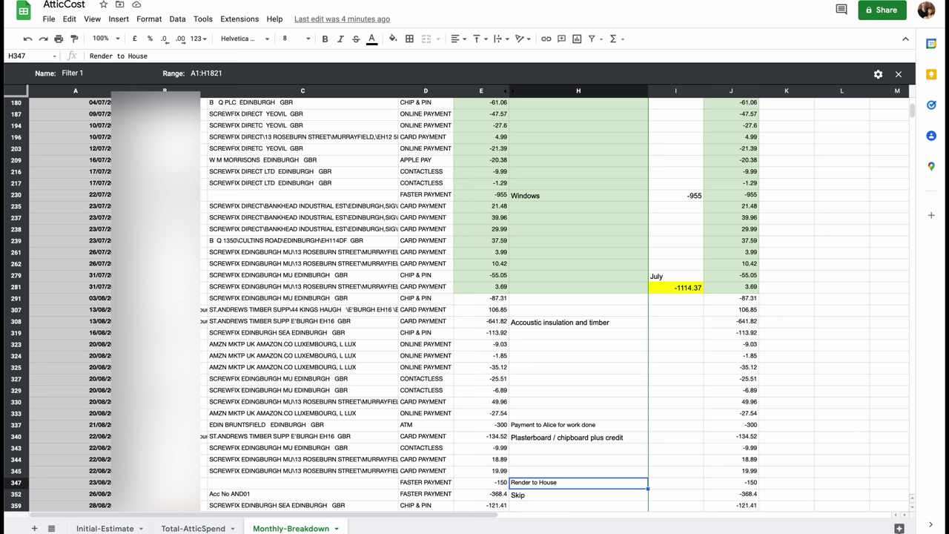
click(578, 437)
click(578, 425)
click(730, 436)
Read down the payment amounts below the plasterboard / chipboard row in the August entries.
key(Down)
key(Down)
key(Down)
key(Down)
key(Down)
key(Down)
key(Down)
key(Down)
key(Down)
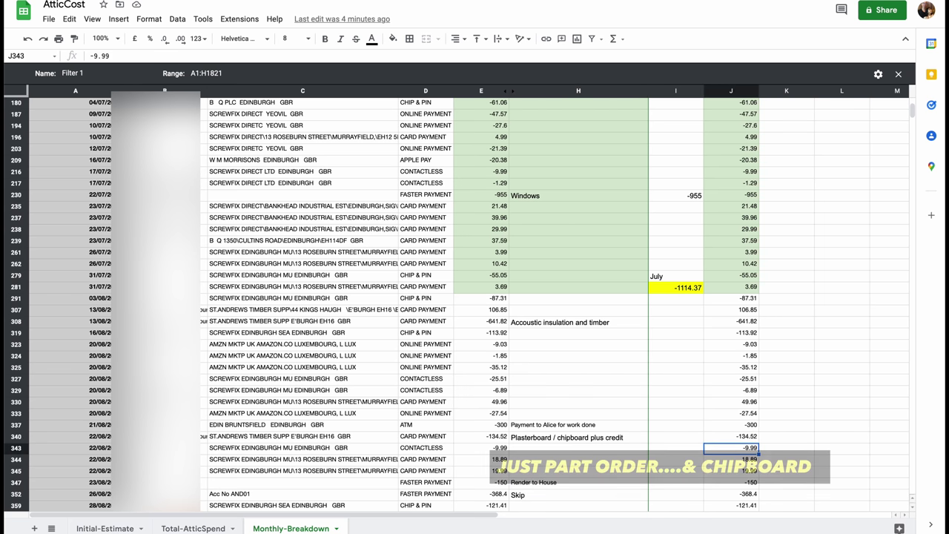
key(Down)
key(Down)
key(Down)
key(Down)
key(Down)
key(Down)
key(Down)
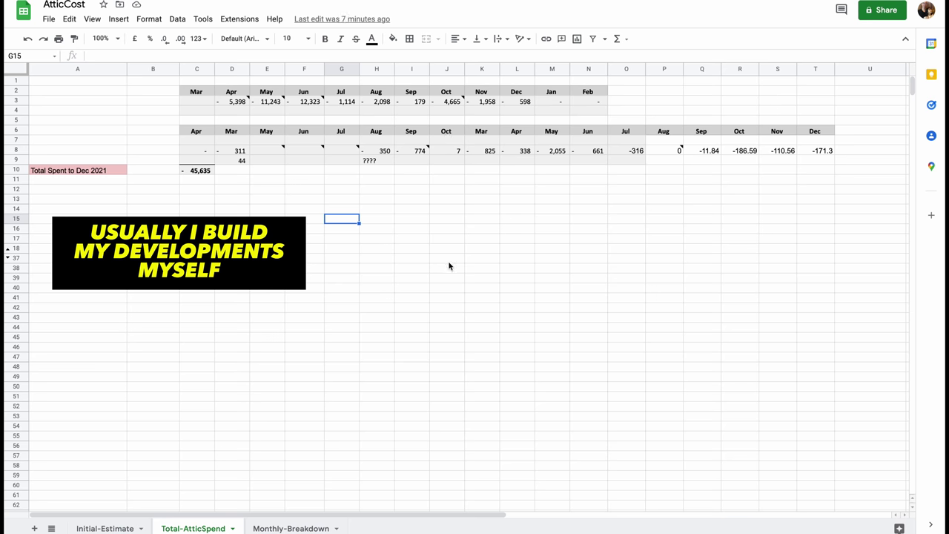
Enter 6 months in cell C12 of the Total-AtticSpend sheet, below the total spent.
click(194, 190)
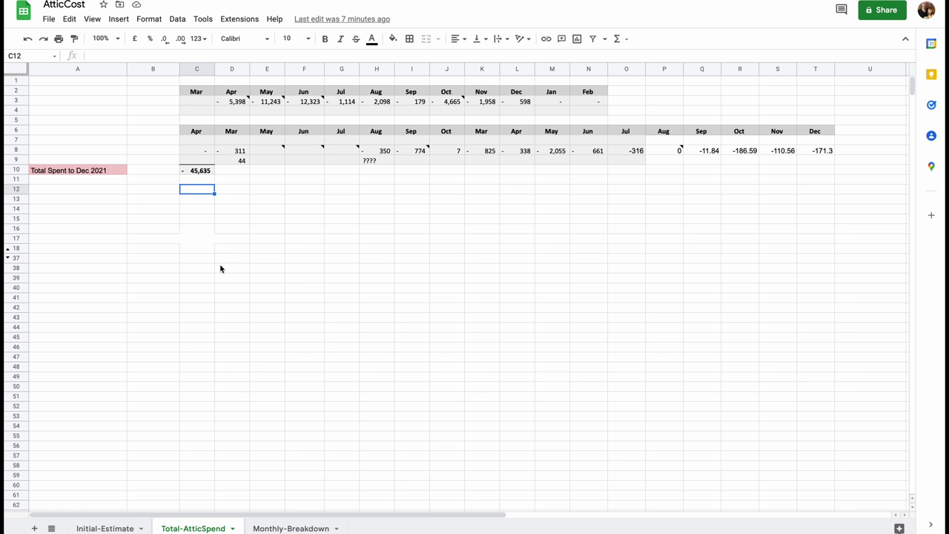
text(6 mo)
text(mnt)
key(BackSpace)
key(BackSpace)
key(BackSpace)
text(nt)
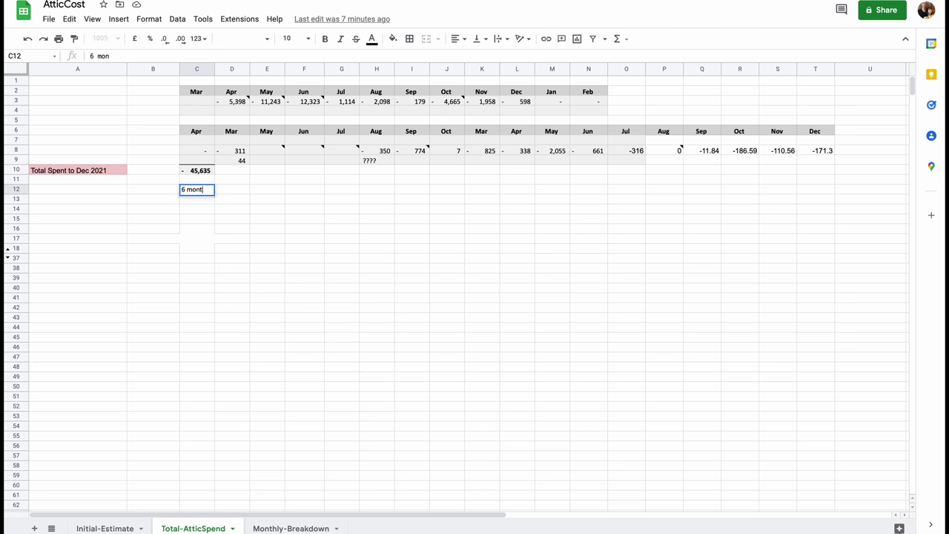
text(hs)
key(Return)
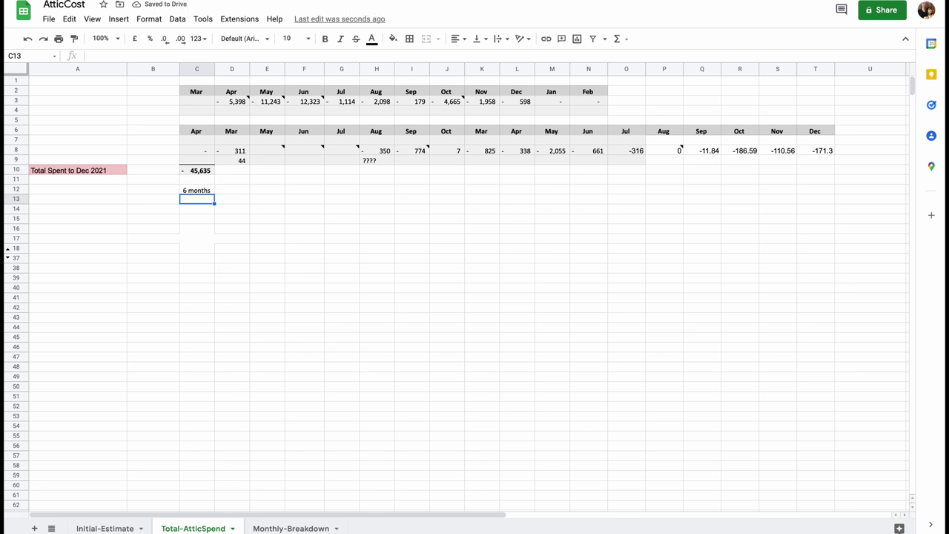
Enter 4 months in cell C13, directly below the 6 months entry.
text(4 m)
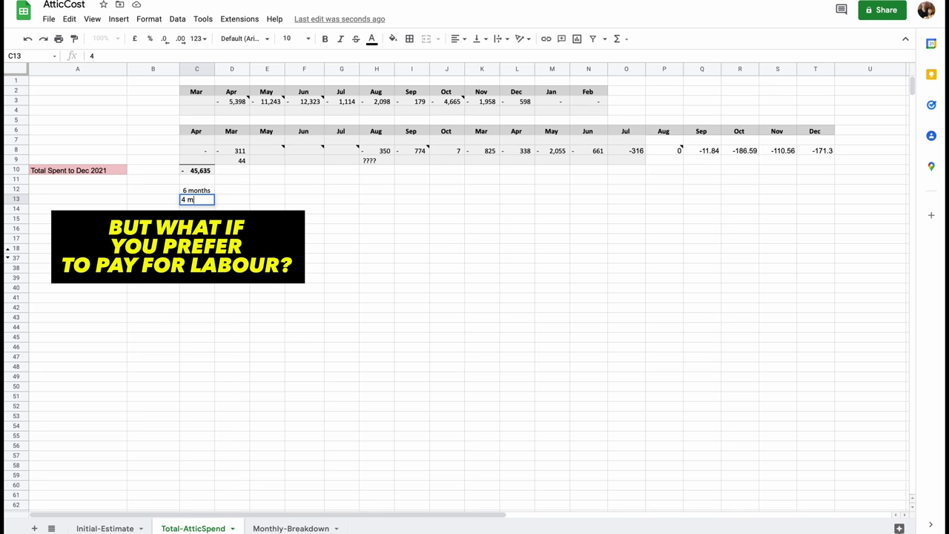
text(onths)
key(Tab)
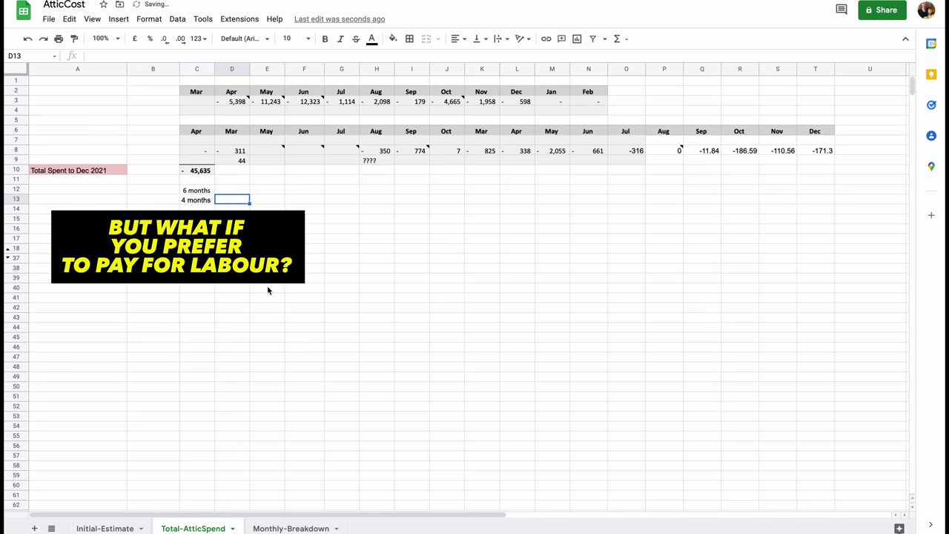
Enter 18weeks in cell D13, beside the 4 months entry.
text(18weeks)
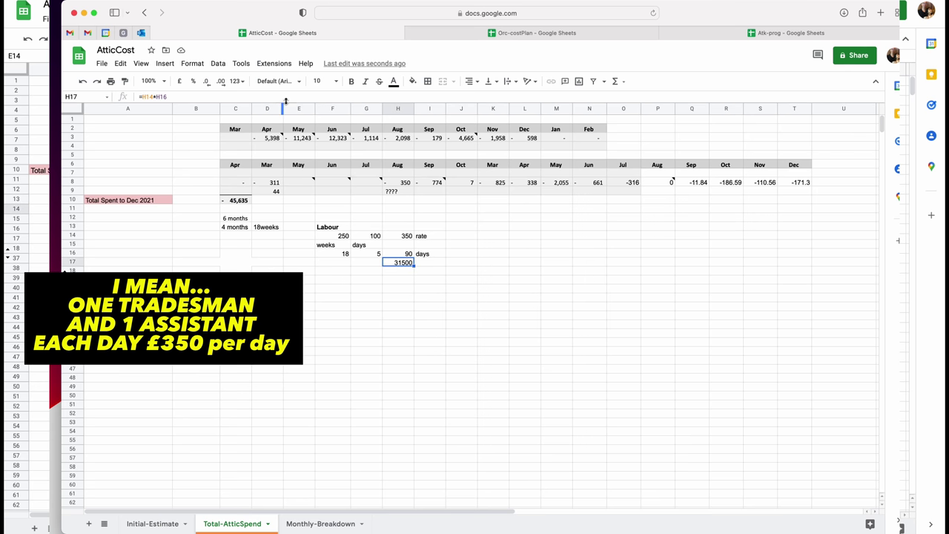
Format the labour total in cell H17 as pounds with no decimal places.
click(179, 81)
click(208, 80)
click(207, 82)
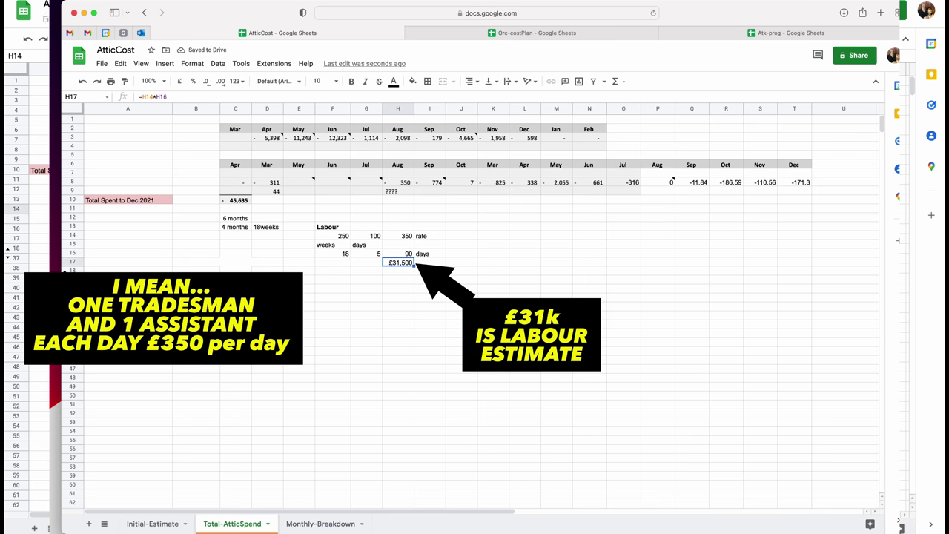
Bring the total spent into cell H18 and add it to the labour cost in H17 with a sum in H37.
click(400, 271)
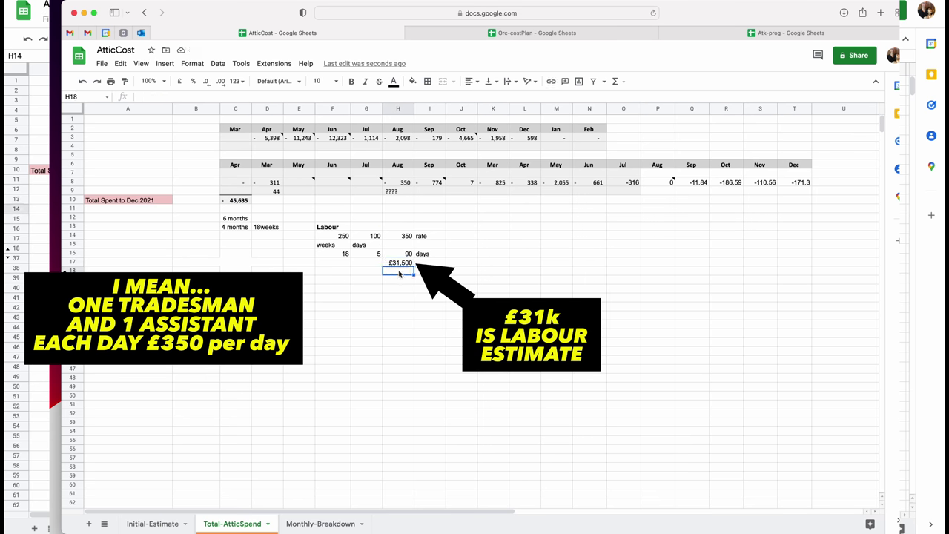
text(=)
click(237, 200)
key(Return)
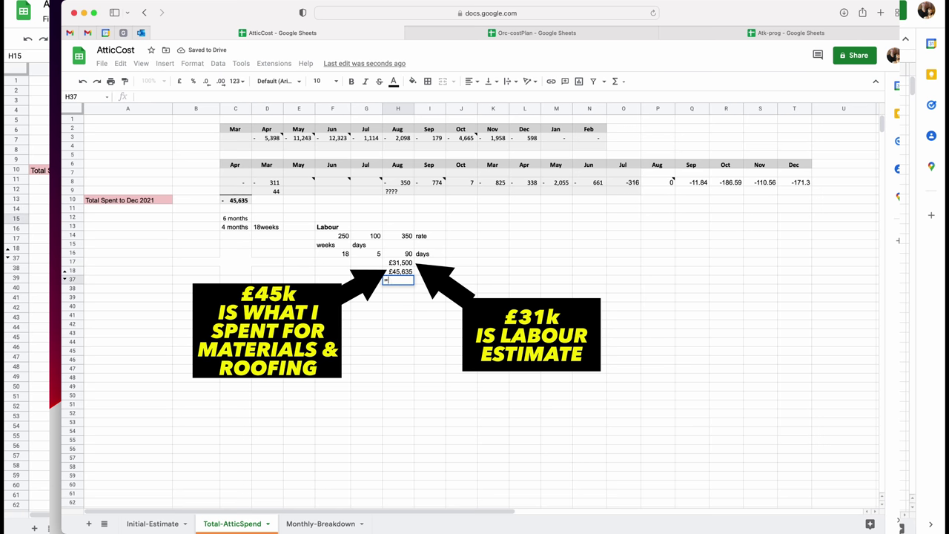
text(=)
click(401, 263)
text(+)
click(401, 272)
key(Tab)
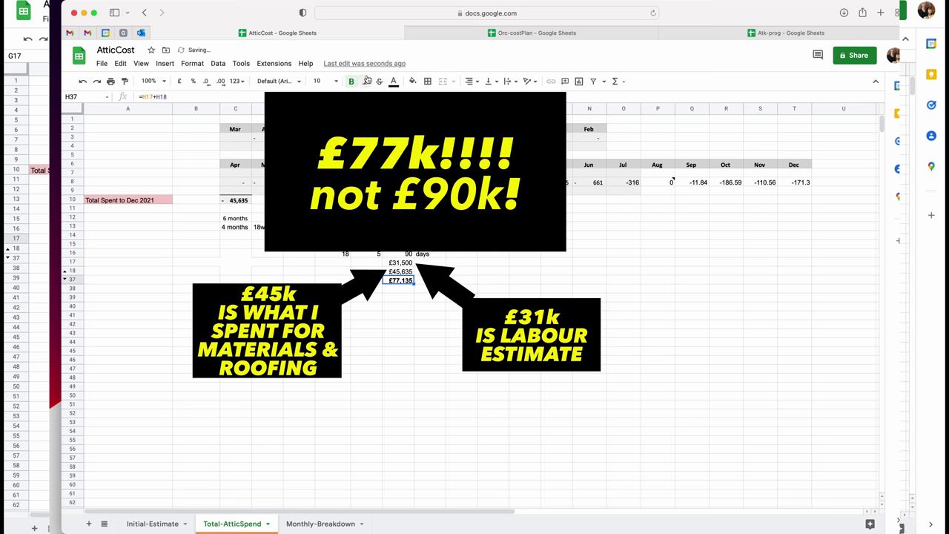
Make the combined total in H37 bold with a yellow fill, and enter !!!!!!! in the cell beside it.
text(!!!!!!)
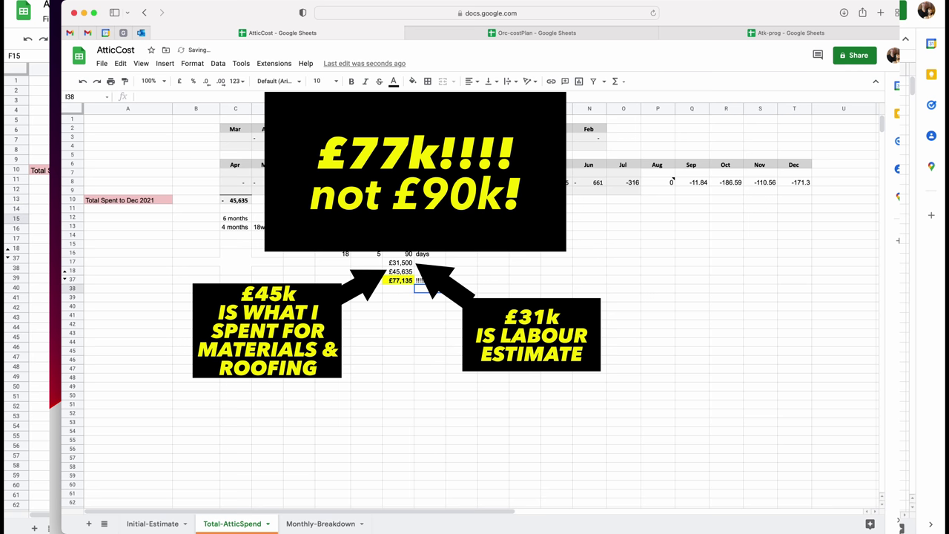
key(Return)
click(458, 289)
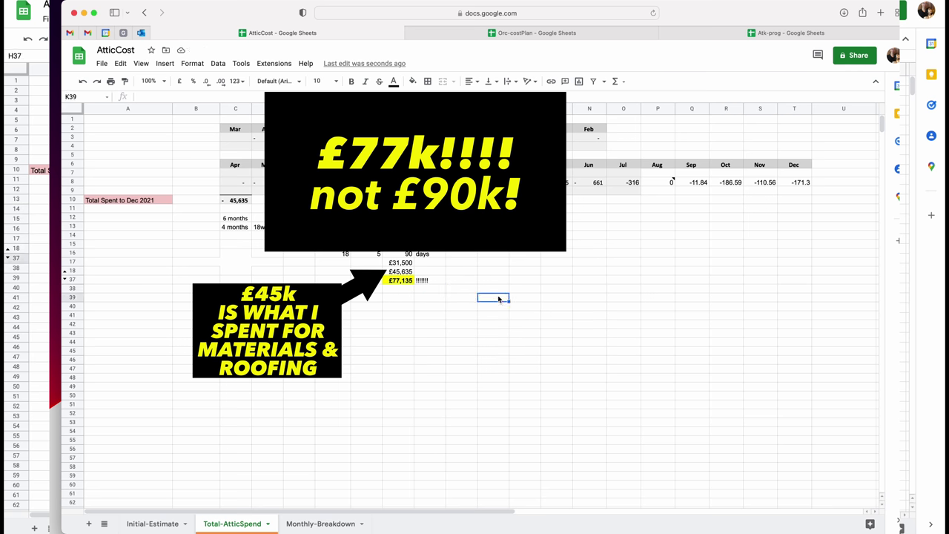
Set the number of labour weeks in F16 to 19 and fill that cell yellow.
click(335, 254)
text(19)
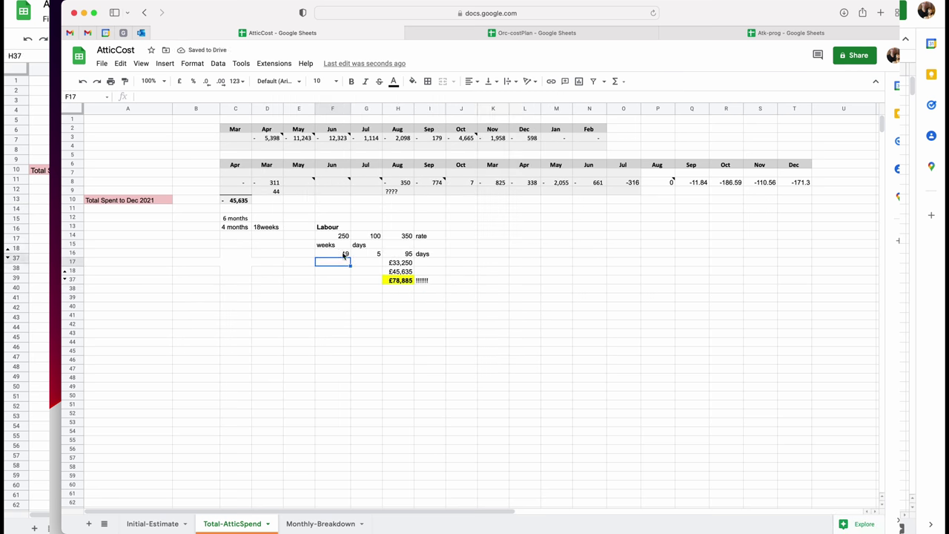
click(413, 81)
click(454, 145)
click(553, 311)
Fill the combined daily labour rate cell H14 yellow.
click(397, 236)
click(413, 81)
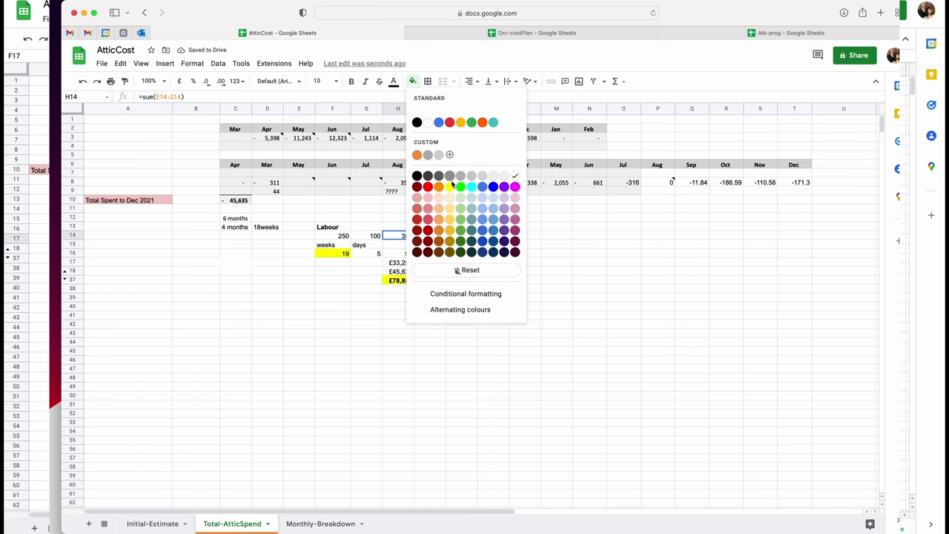
click(454, 146)
click(557, 307)
Try 16 weeks in the labour calculation and set the weeks back to 19.
click(338, 261)
click(493, 386)
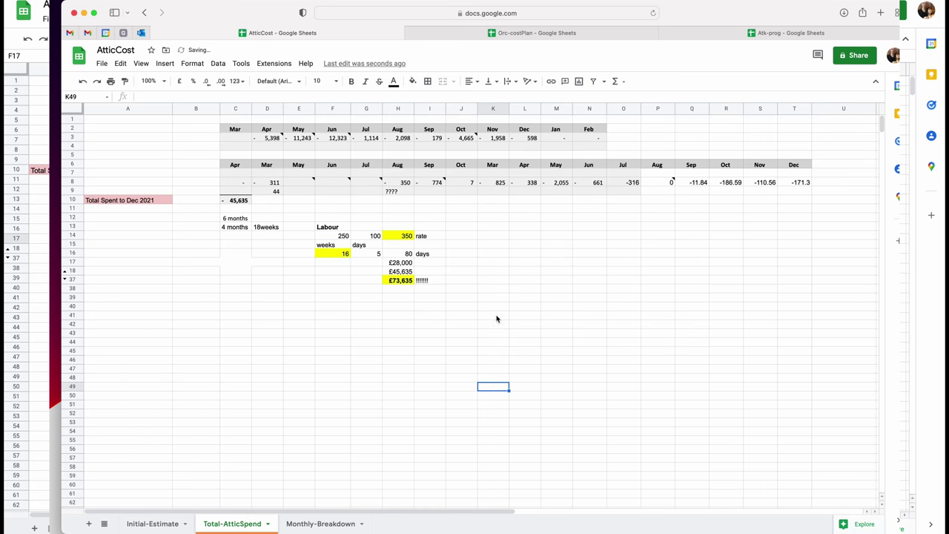
click(524, 289)
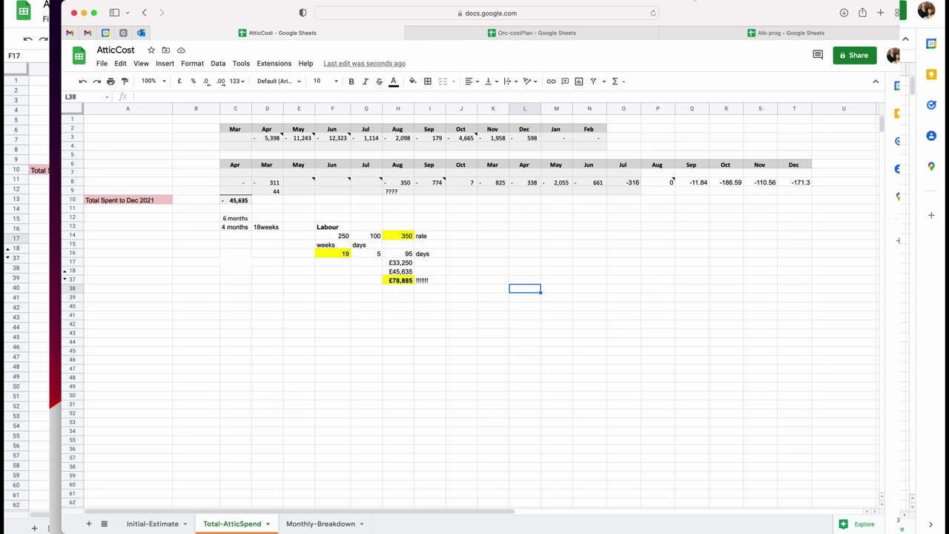
click(398, 280)
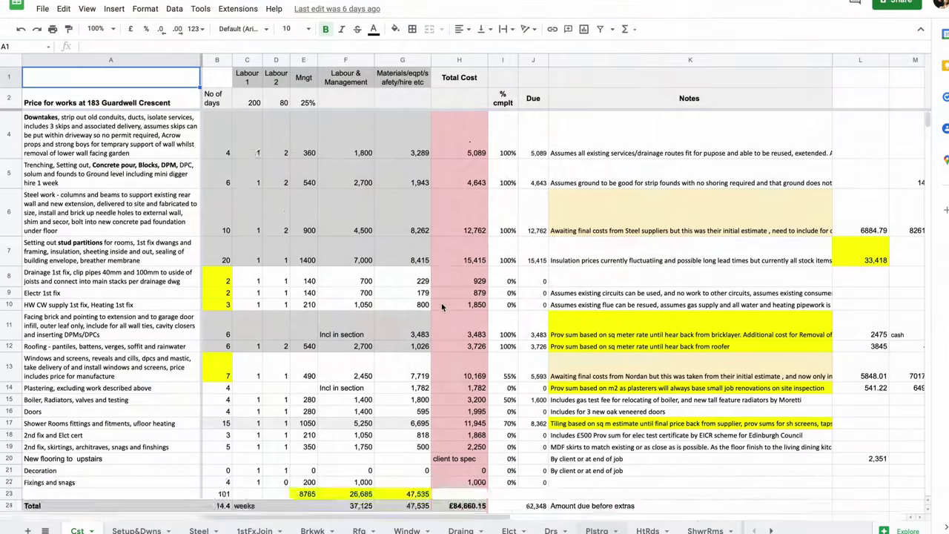
Review the build cost plan's Cst summary and its Setup&Dwns, Steel and 1stFxJoin sheets, paging on through the trade sheets.
scroll(441, 302, up, 1)
click(137, 530)
click(199, 530)
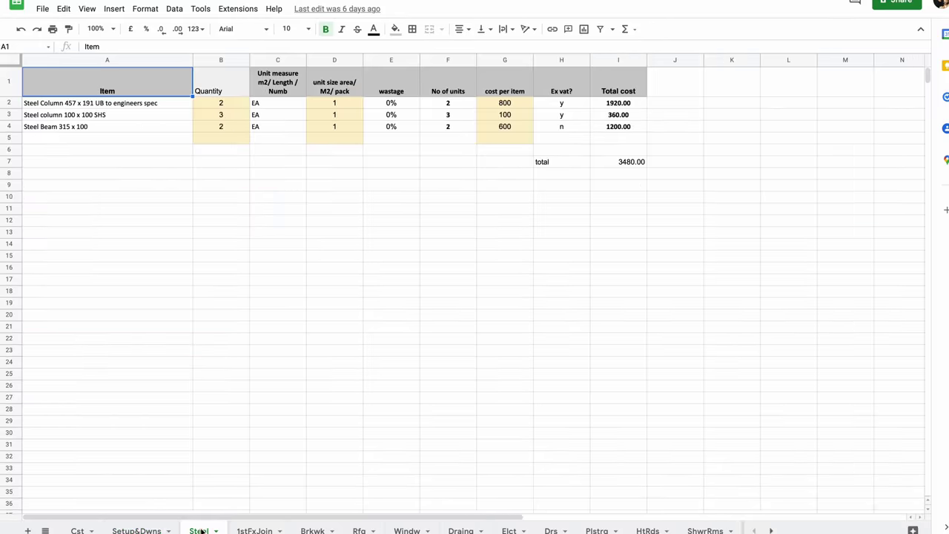
click(255, 530)
scroll(618, 243, down, 4)
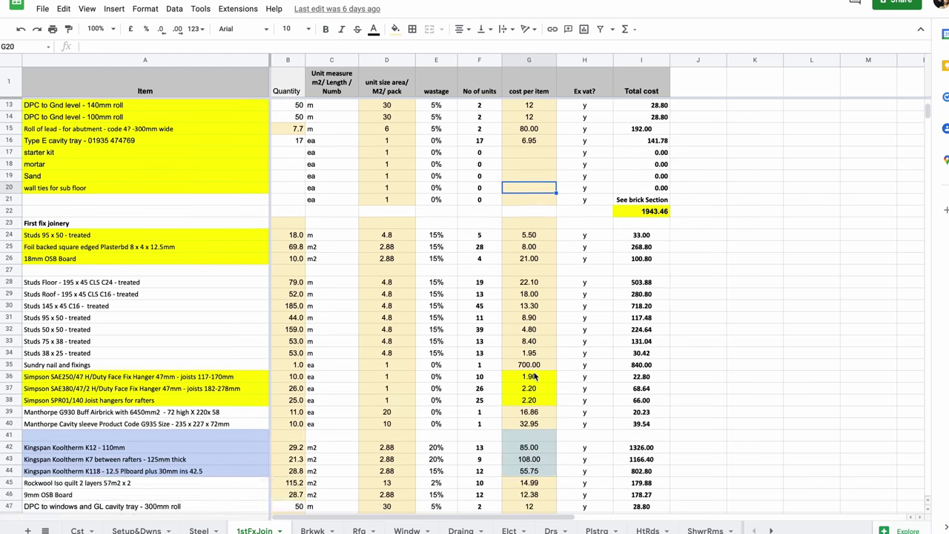
key(ctrl+shift+Page_Down)
key(ctrl+shift+Page_Down)
key(ctrl+shift+Page_Down)
key(ctrl+shift+Page_Down)
key(ctrl+shift+Page_Up)
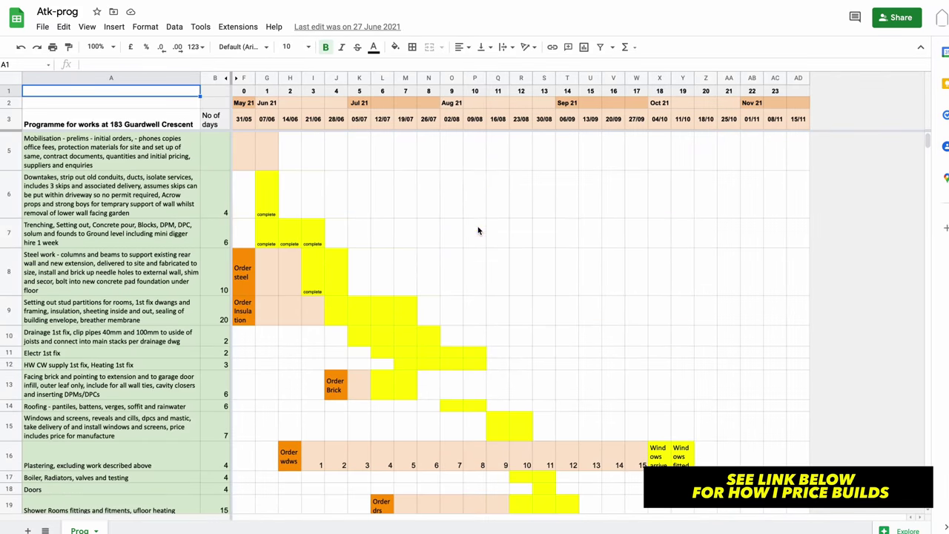
Examine the Atk-prog programme's task durations and weekly bars, and go back over the cost plan's summary and first-fix joinery items.
scroll(462, 219, up, 1)
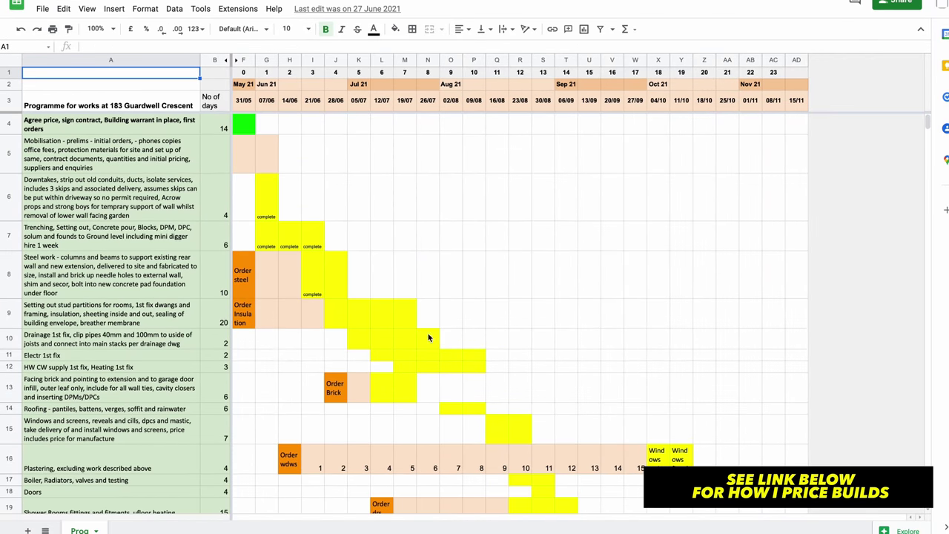
click(111, 196)
click(86, 255)
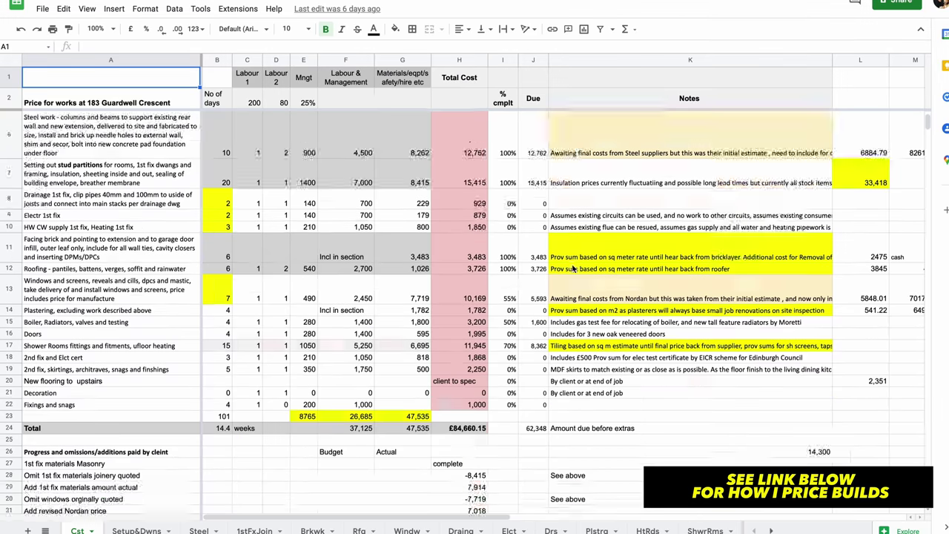
scroll(572, 268, up, 3)
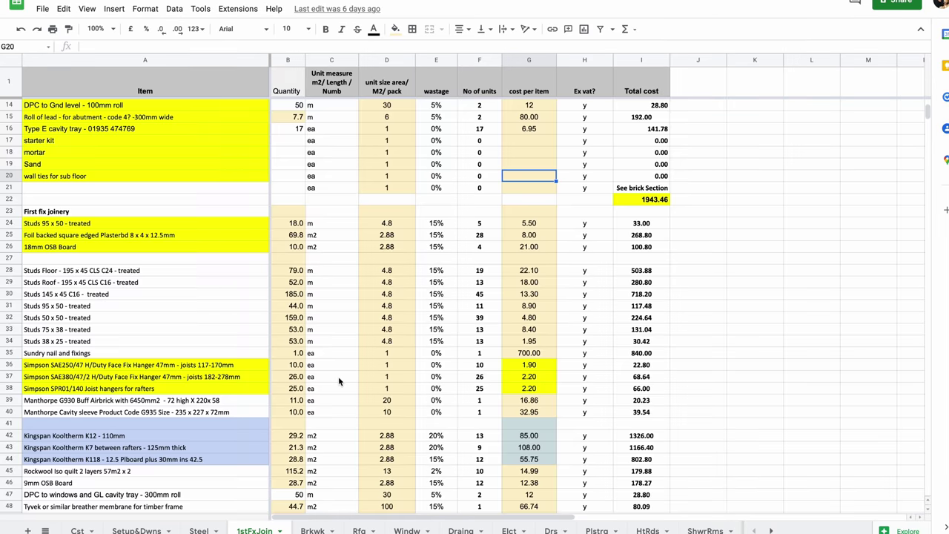